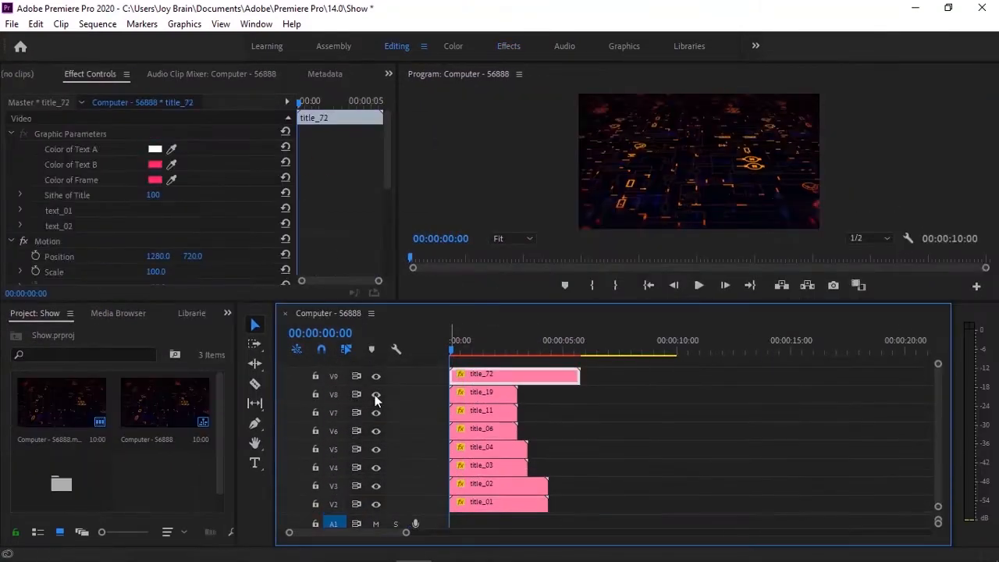
# Play the sequence from the start to preview the stacked title templates
pyautogui.click(600, 378)
pyautogui.press('space')
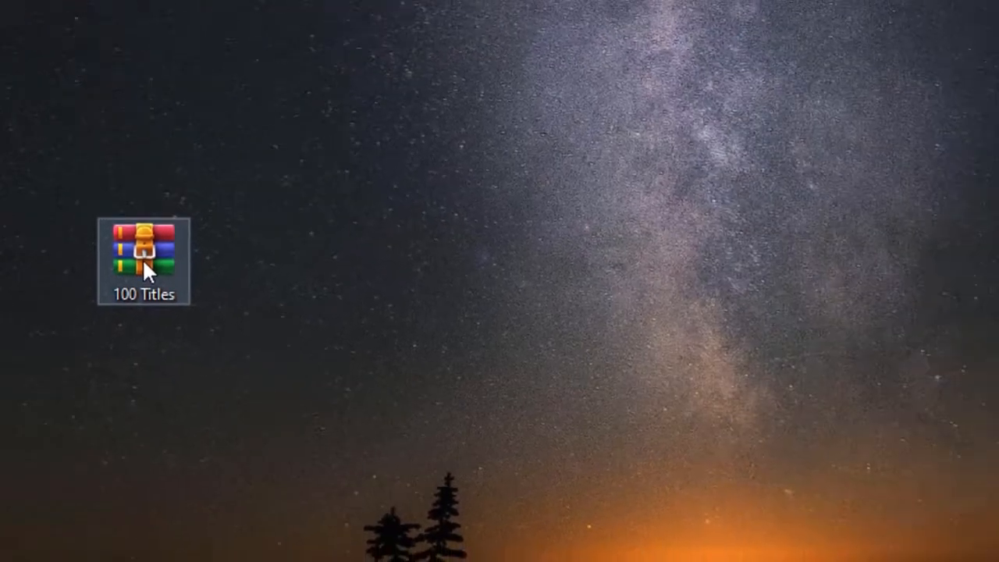
# View the contents of the 100 Titles archive, extract it to its own 100 Titles folder, and place that folder beside the archive
pyautogui.doubleClick(486, 242)
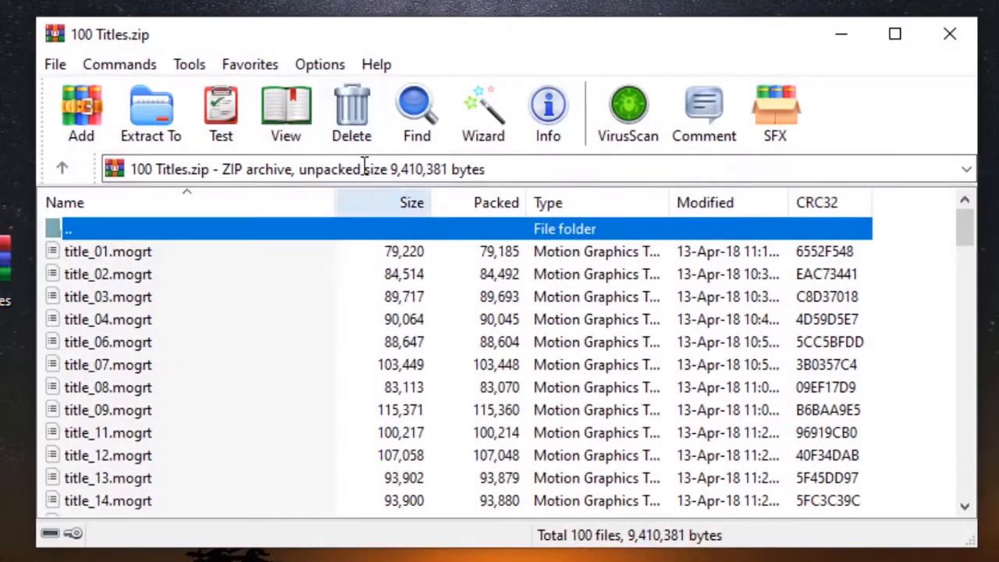
pyautogui.moveTo(330, 44); pyautogui.dragTo(374, 42)
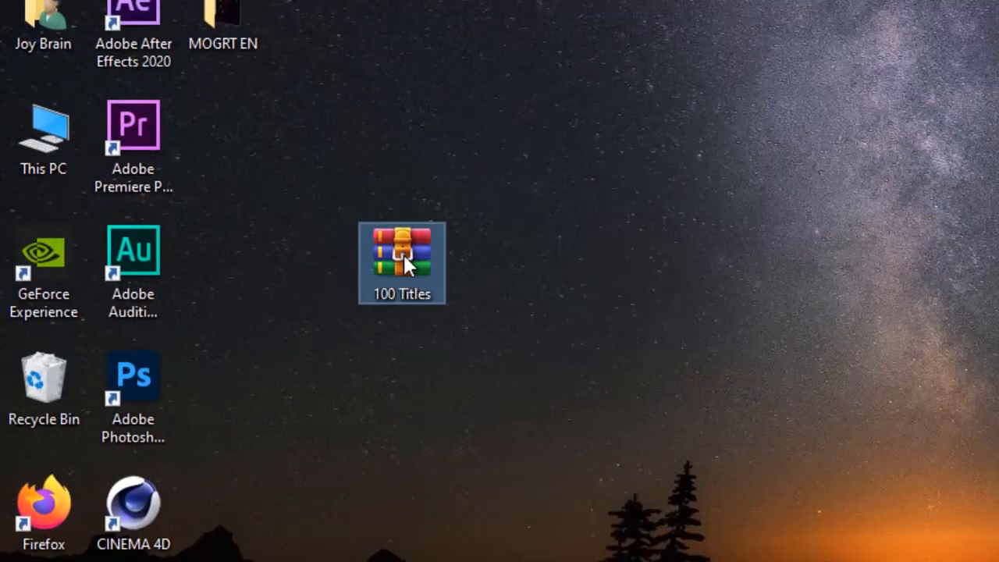
pyautogui.rightClick(342, 252)
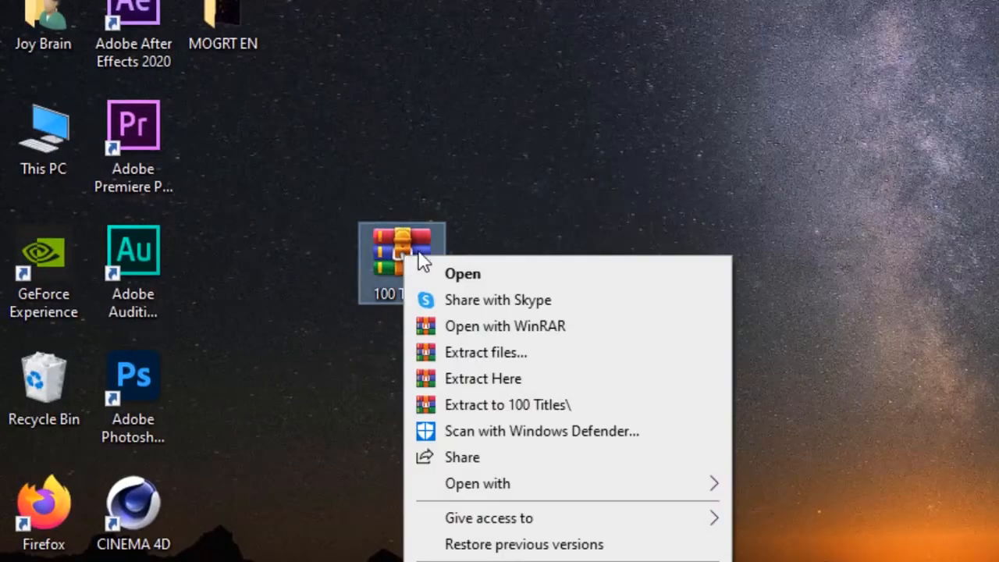
pyautogui.click(515, 406)
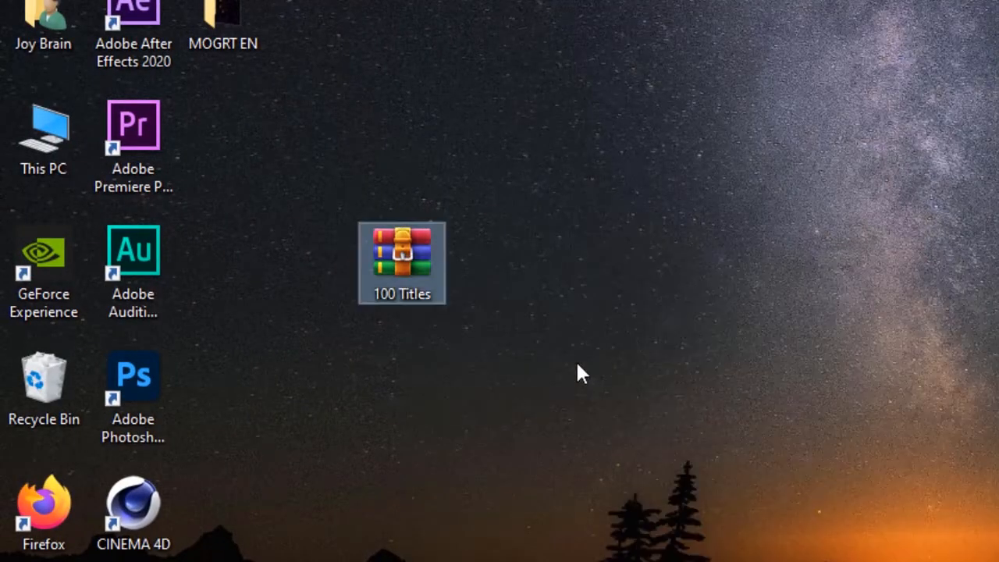
pyautogui.moveTo(223, 132); pyautogui.dragTo(498, 262)
pyautogui.click(540, 375)
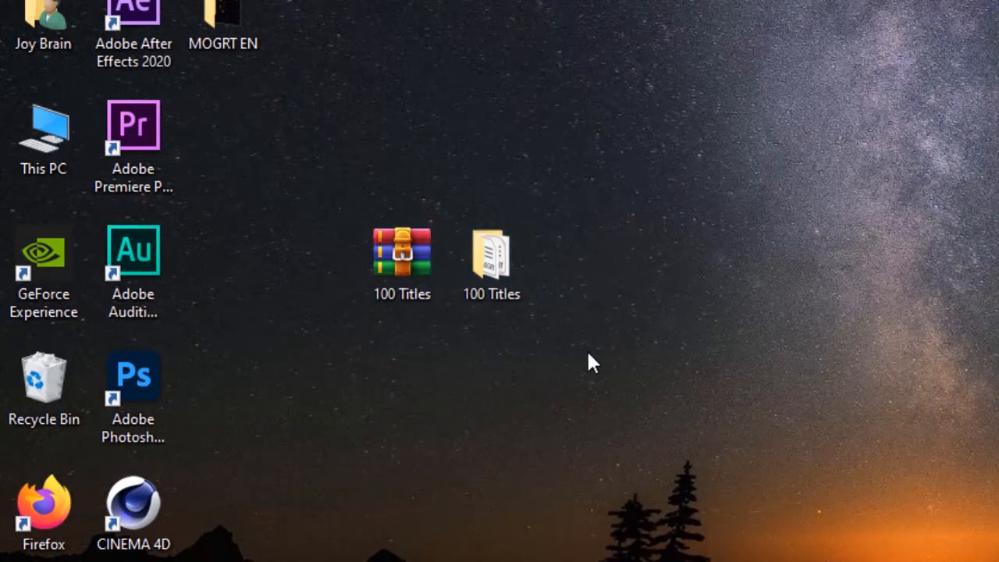
# Start Adobe Premiere Pro 2020 and create a new project named MOGRT
pyautogui.click(129, 136)
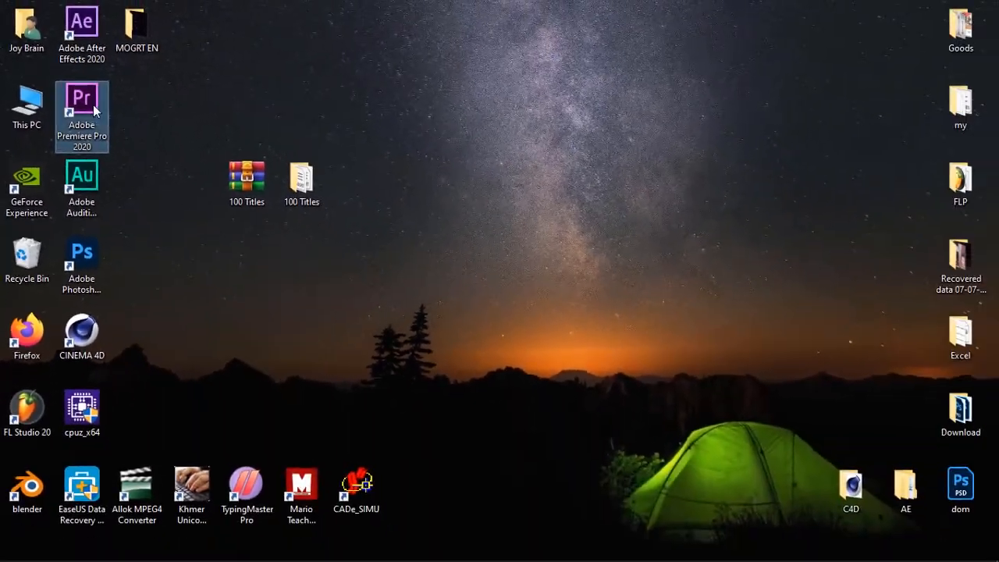
pyautogui.doubleClick(93, 108)
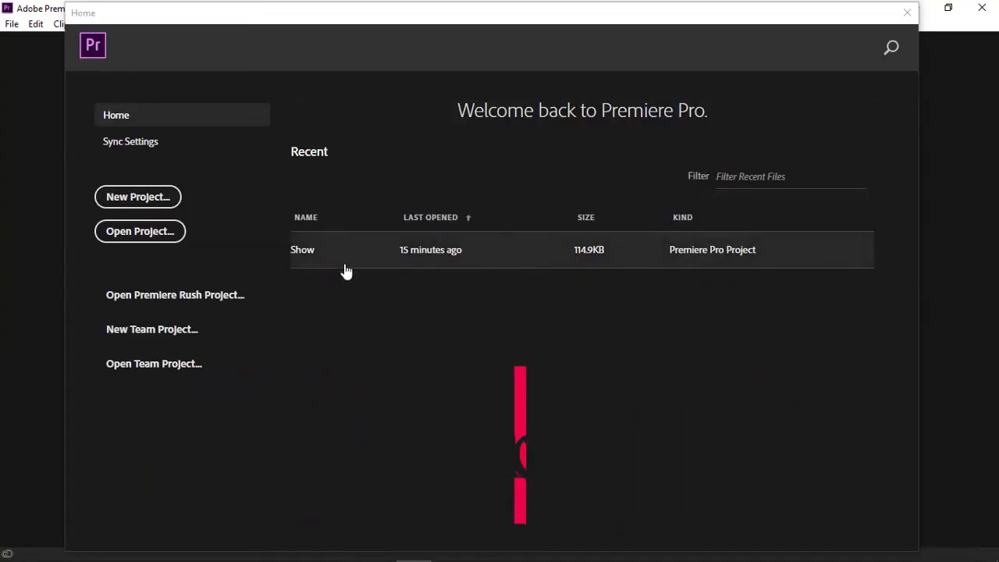
pyautogui.click(138, 197)
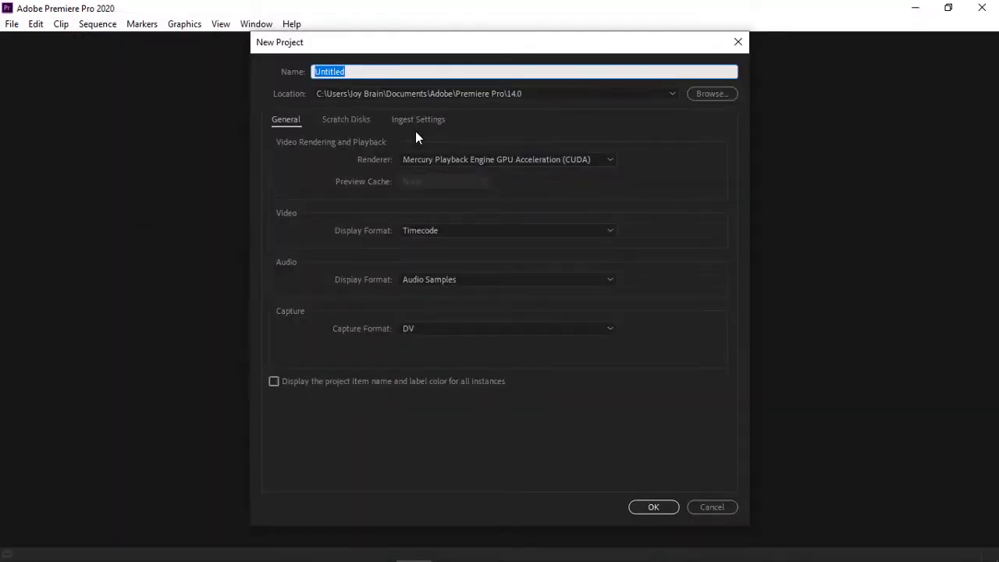
pyautogui.write('MOGRT')
pyautogui.press('Return')
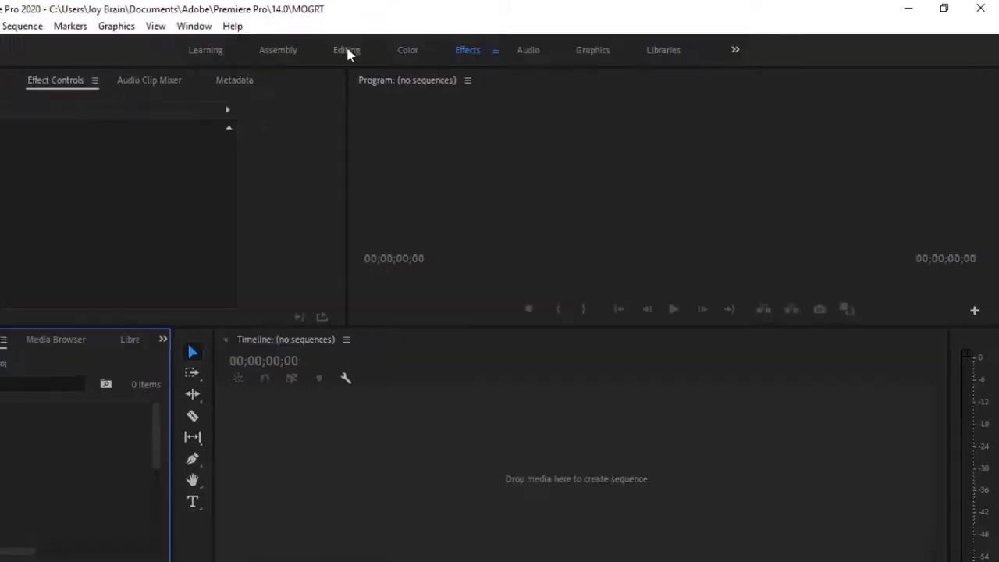
# Show the Essential Graphics template library and look through the templates already installed
pyautogui.click(281, 67)
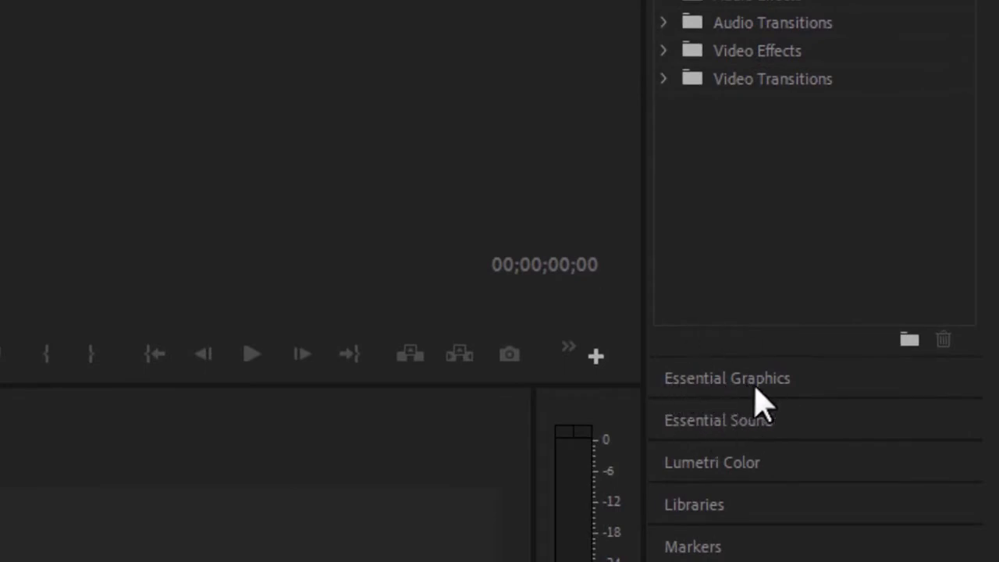
pyautogui.click(732, 386)
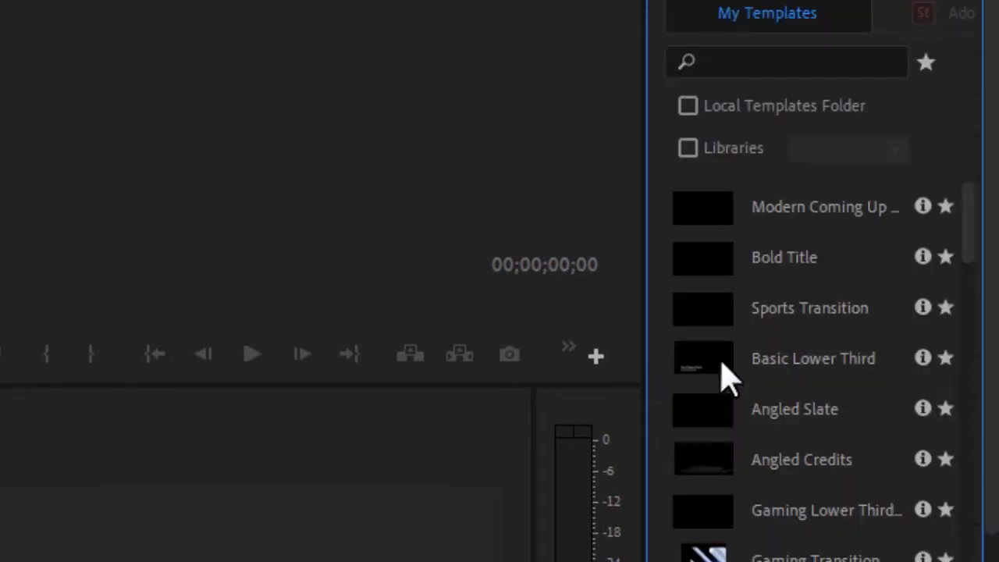
pyautogui.scroll(-15, 804, 320)
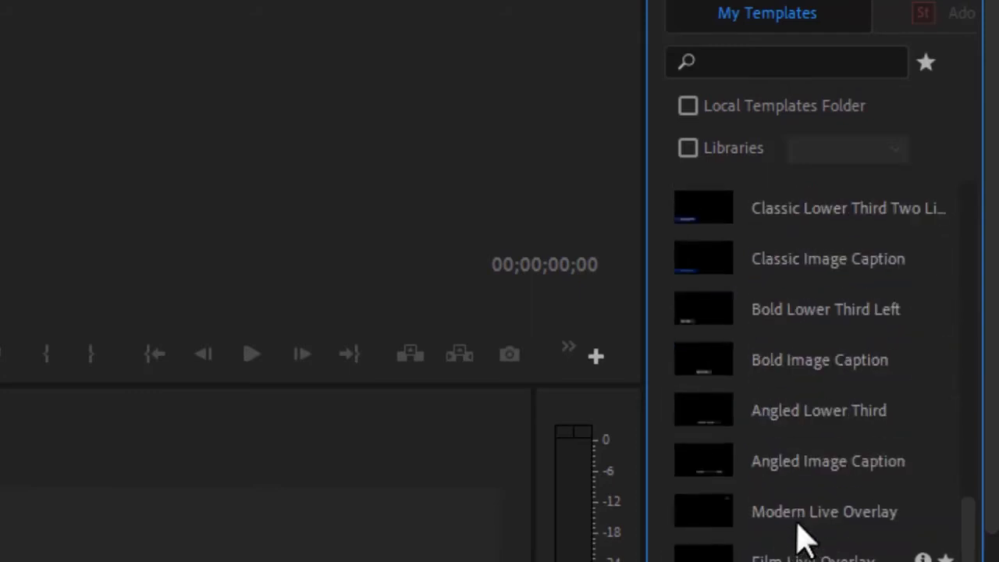
pyautogui.scroll(10, 800, 538)
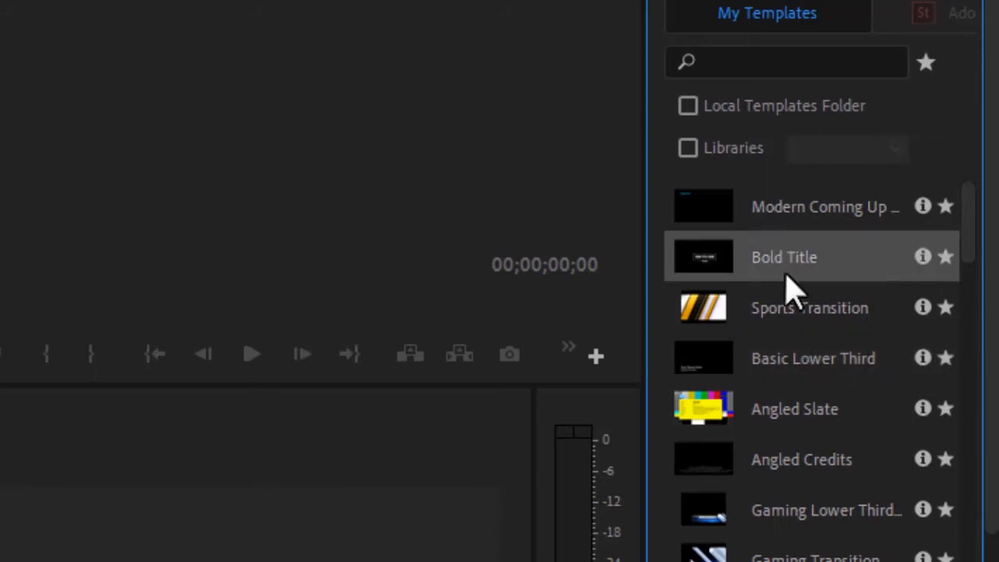
pyautogui.scroll(-15, 806, 554)
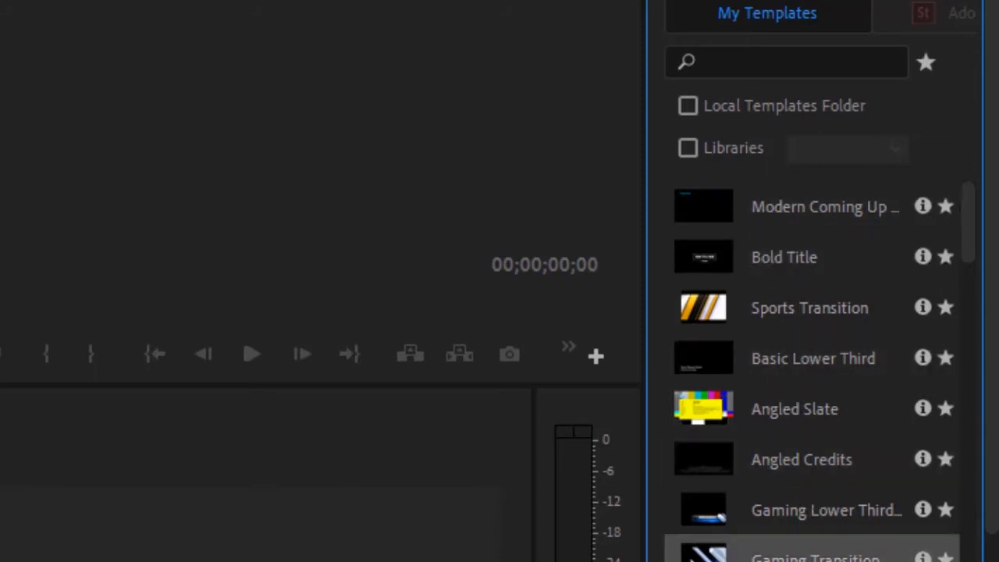
pyautogui.scroll(-15, 841, 352)
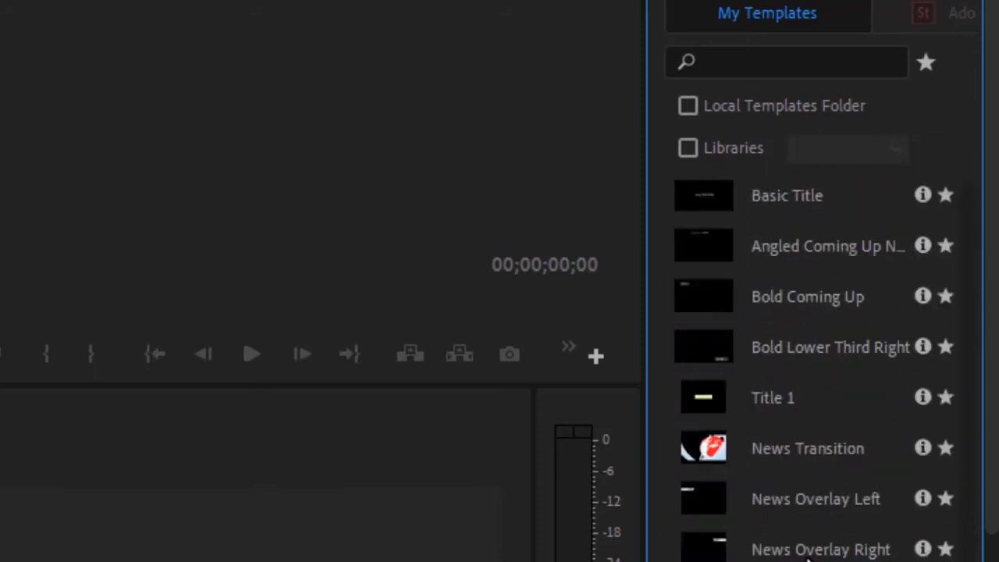
pyautogui.scroll(-10, 850, 357)
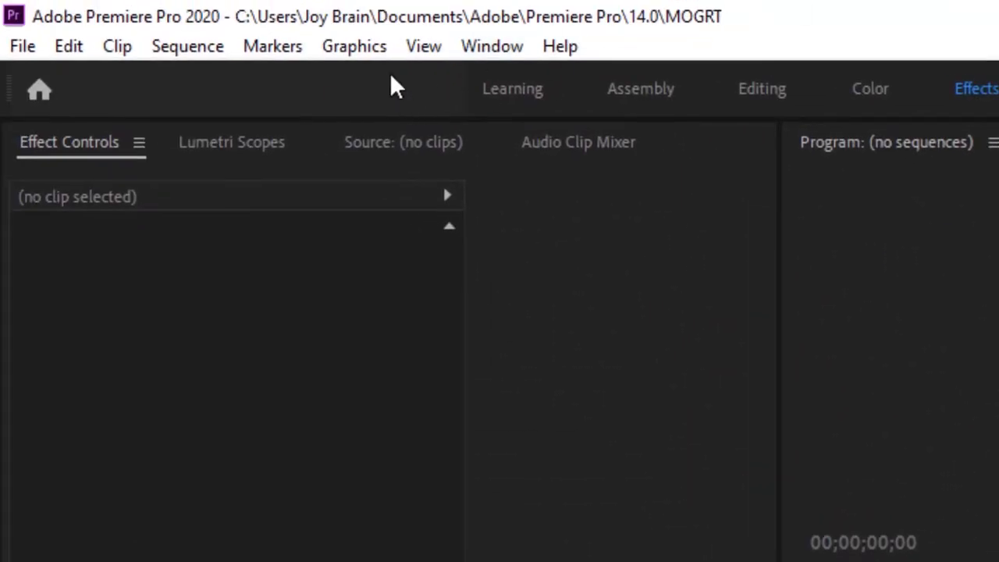
# Install the motion graphics template title_01 from the 100 Titles folder on the desktop and check for it among the templates
pyautogui.click(357, 47)
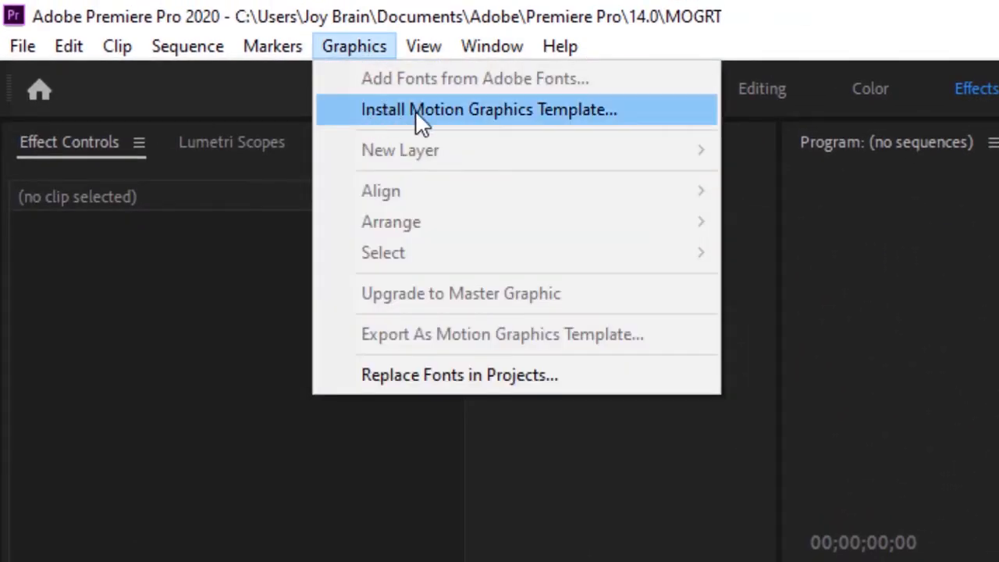
pyautogui.click(481, 110)
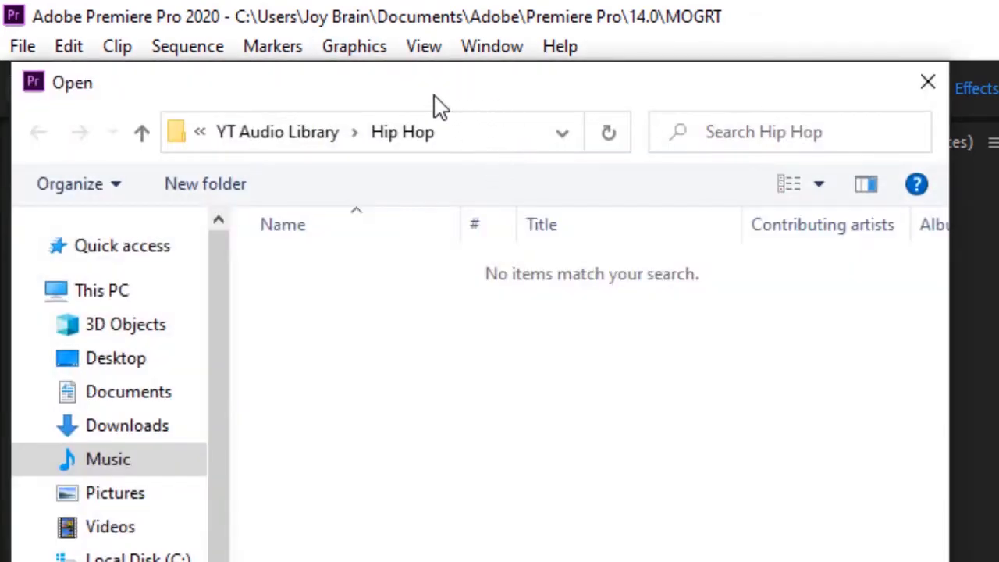
pyautogui.click(125, 361)
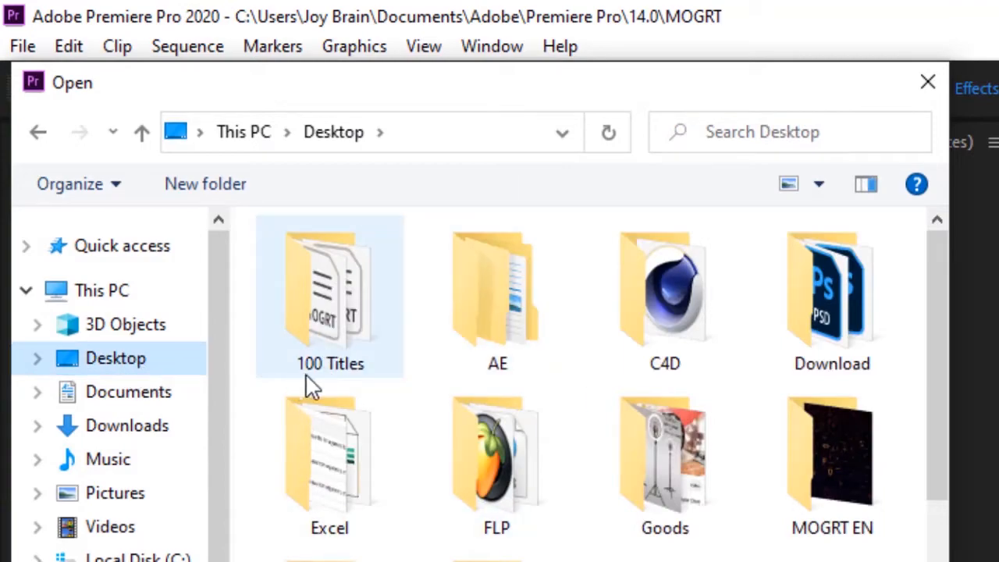
pyautogui.doubleClick(328, 312)
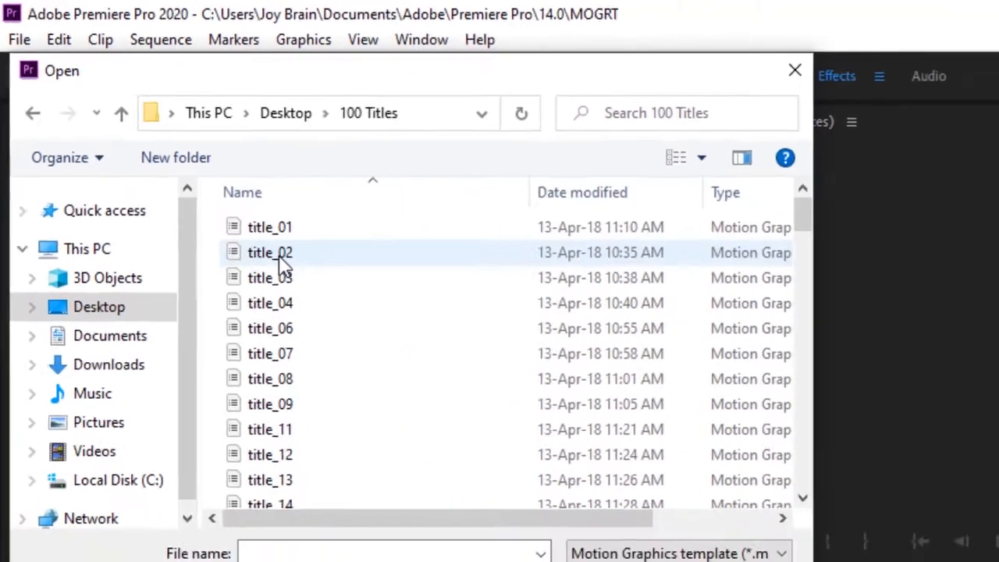
pyautogui.click(269, 207)
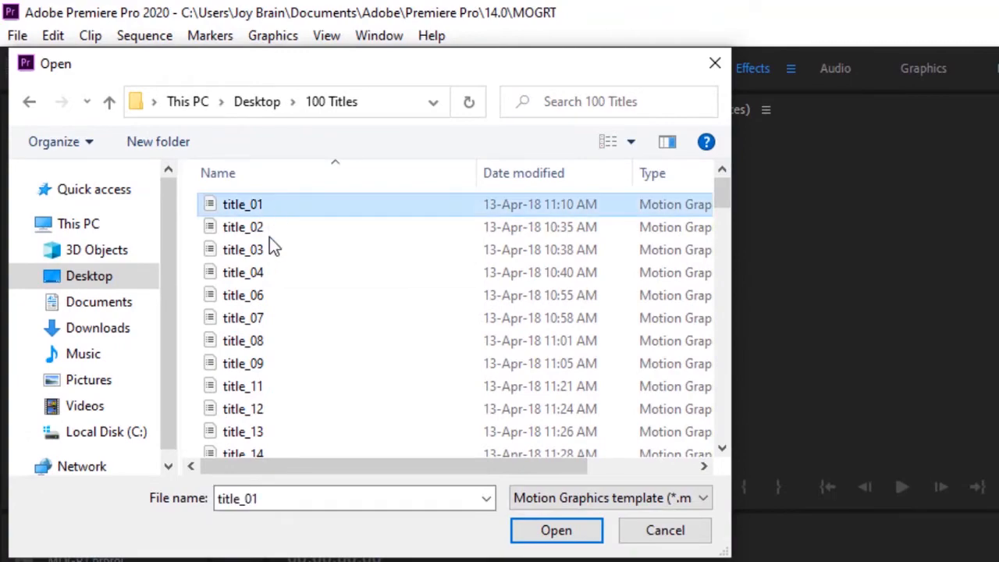
pyautogui.click(555, 531)
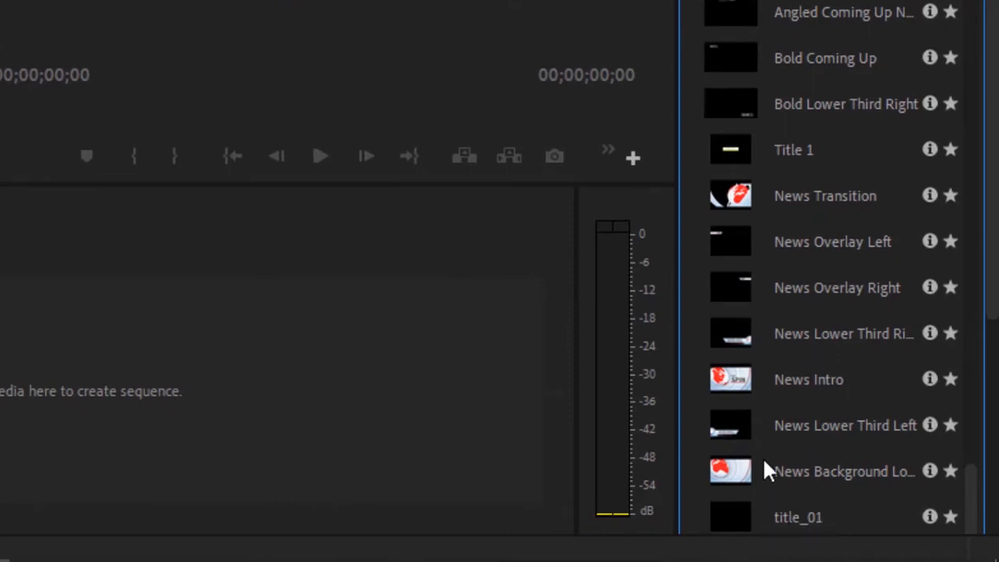
pyautogui.scroll(5, 768, 476)
pyautogui.scroll(-5, 772, 468)
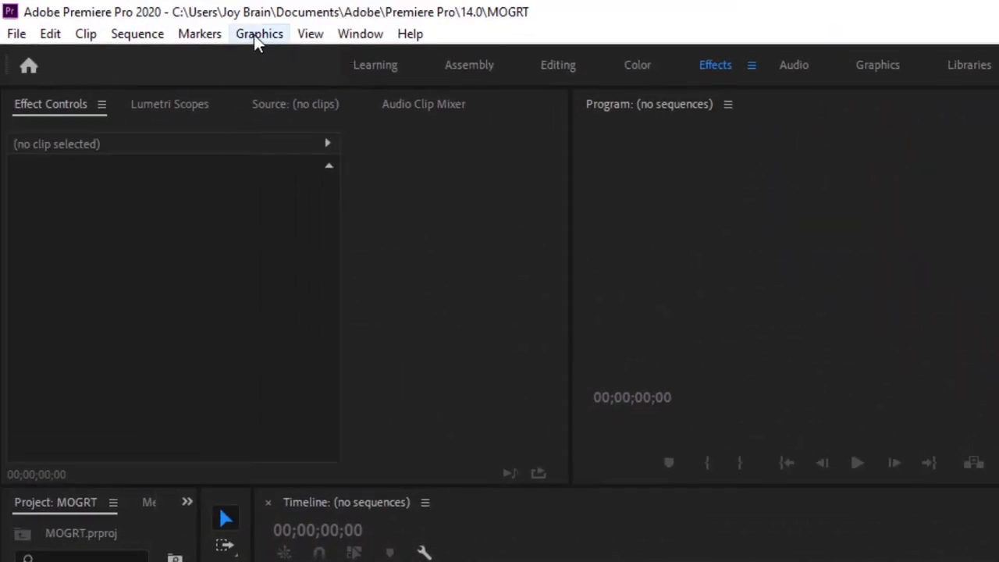
pyautogui.click(258, 35)
pyautogui.click(273, 81)
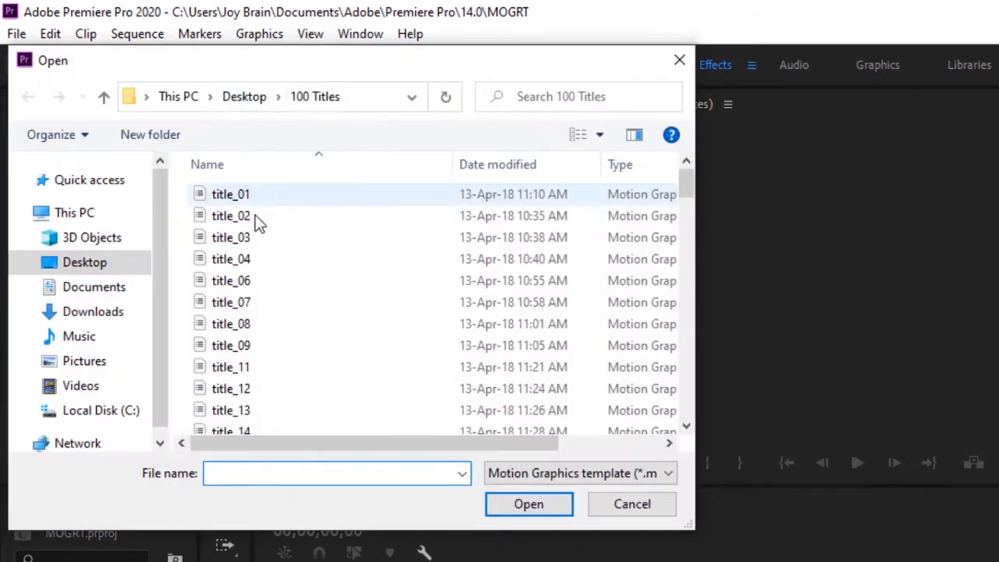
pyautogui.click(265, 218)
pyautogui.moveTo(234, 195); pyautogui.dragTo(290, 250)
pyautogui.click(310, 282)
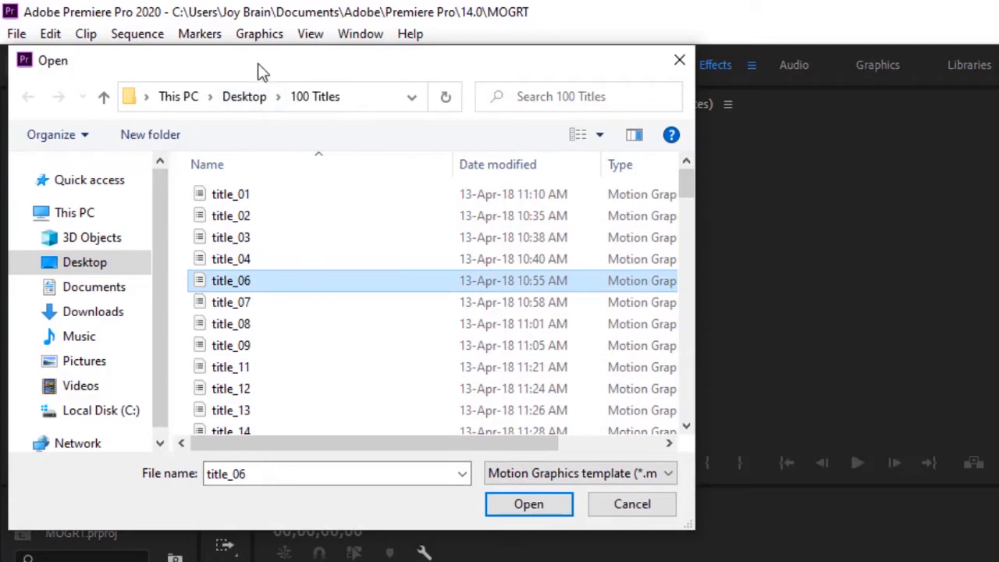
pyautogui.moveTo(269, 67); pyautogui.dragTo(317, 55)
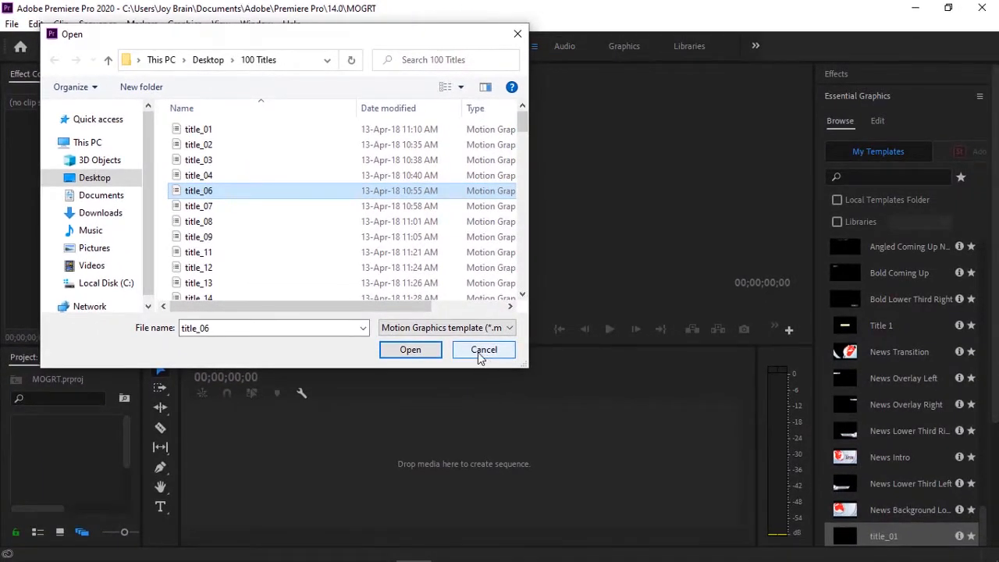
pyautogui.click(482, 351)
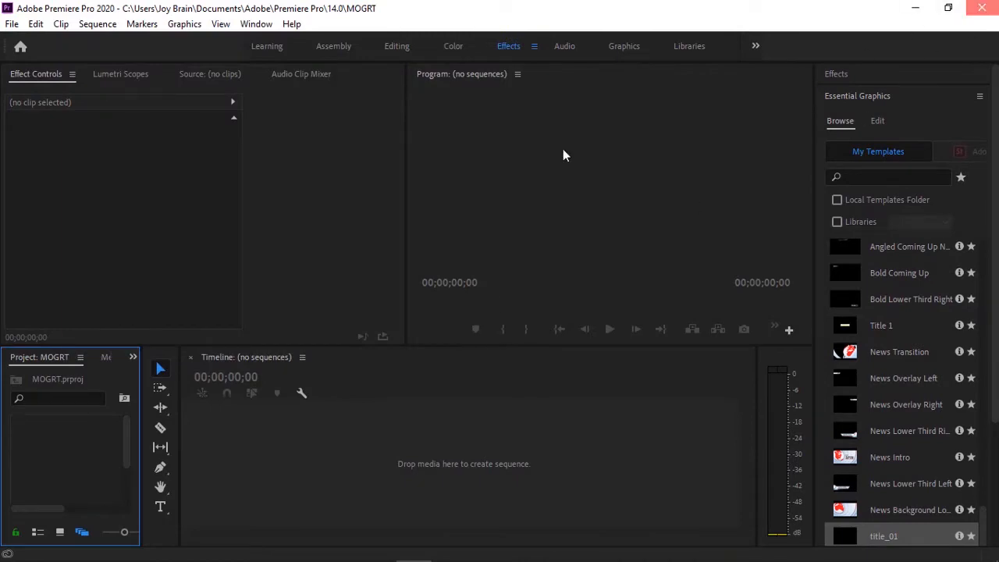
# Switch to File Explorer and open the user's profile folder inside Users on Local Disk (C:)
pyautogui.press('super+d')
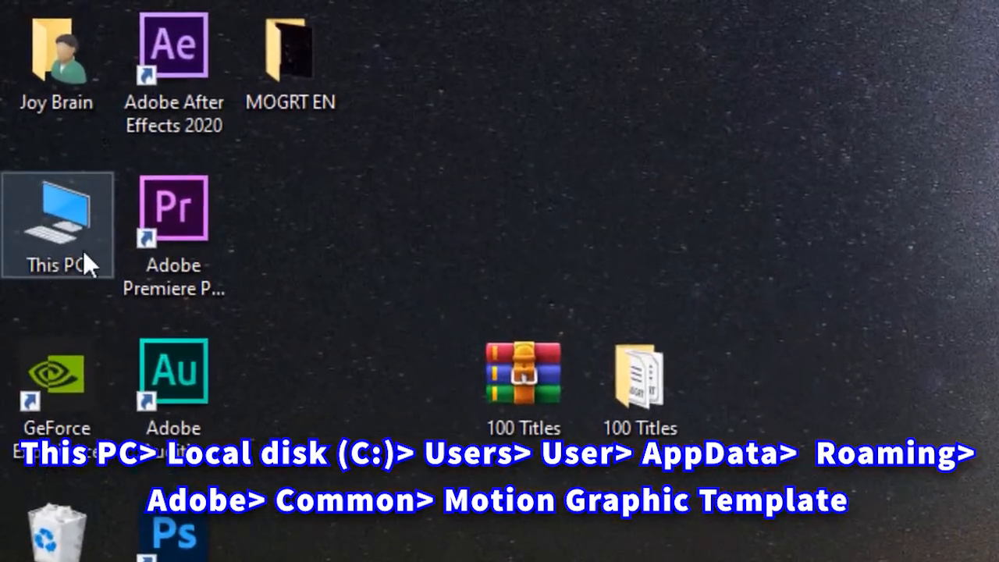
pyautogui.doubleClick(66, 231)
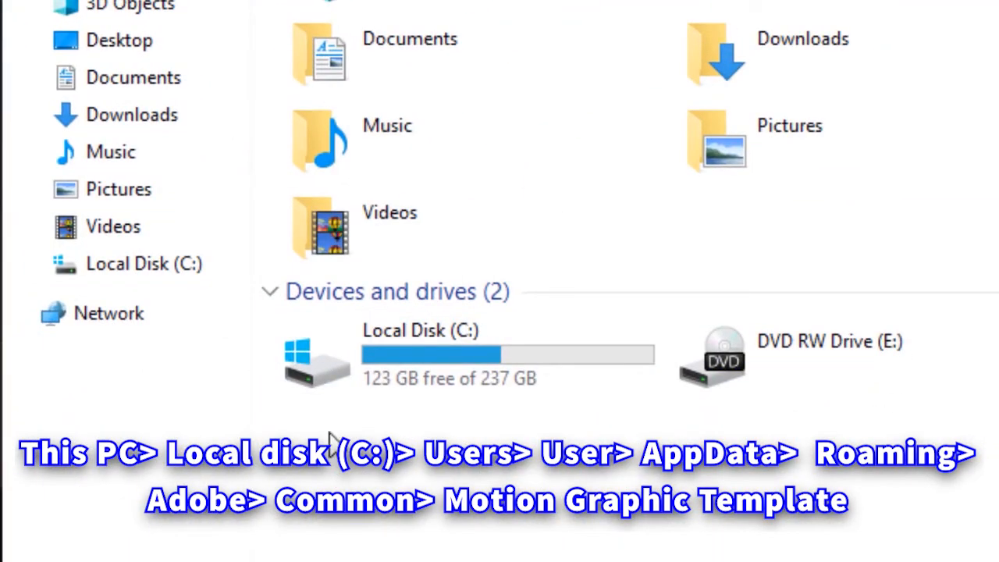
pyautogui.doubleClick(415, 358)
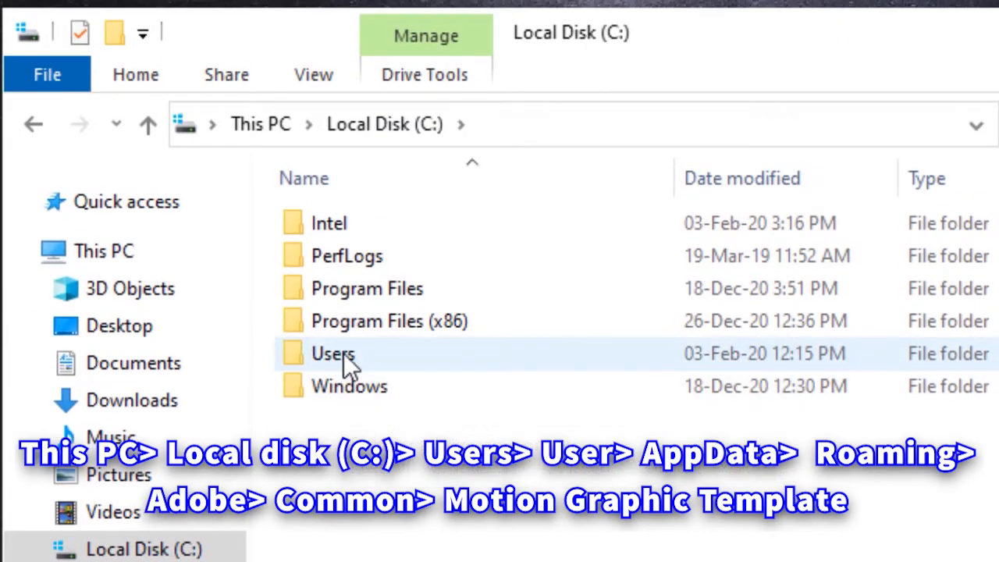
pyautogui.doubleClick(345, 353)
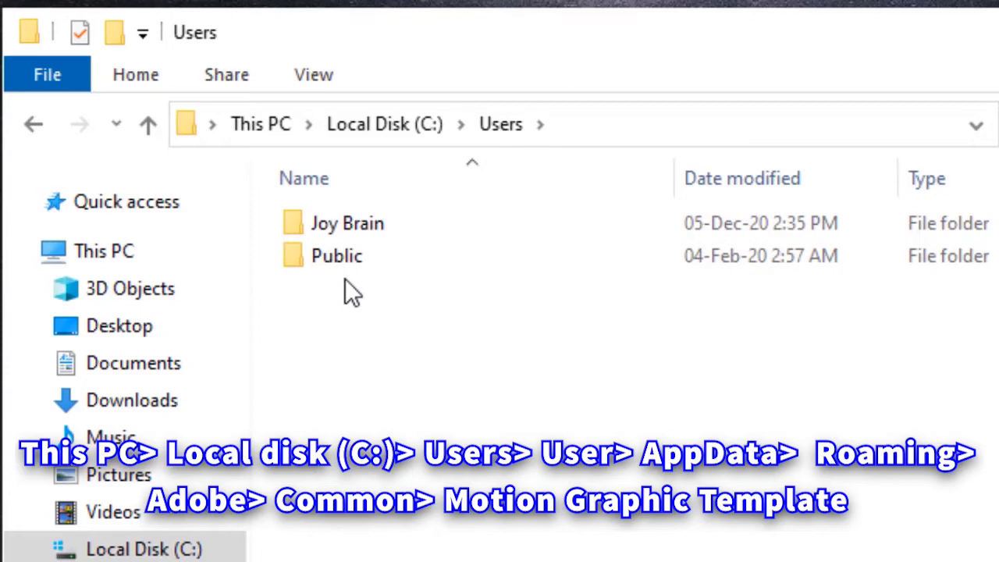
pyautogui.doubleClick(342, 223)
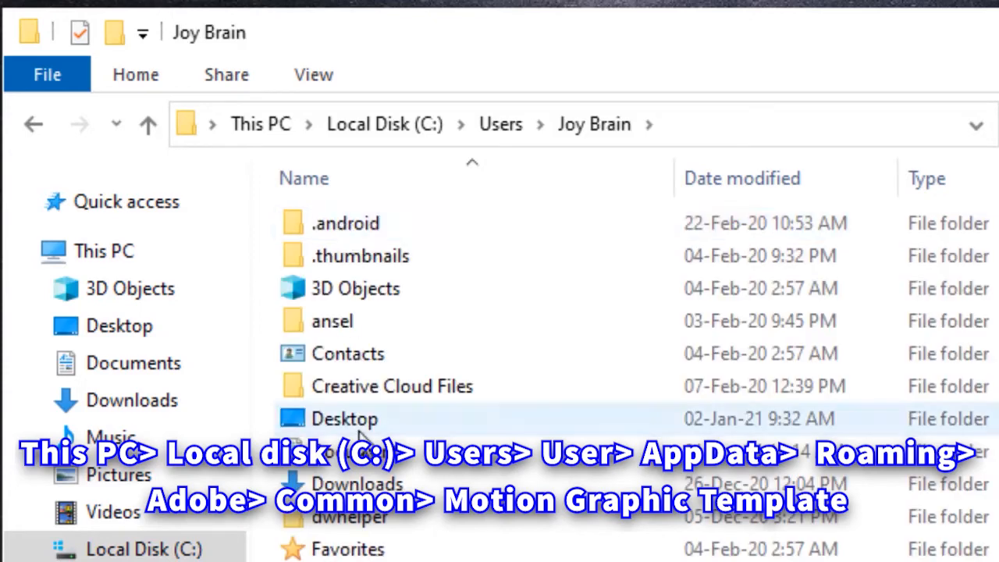
pyautogui.hotkey('alt', 'Left')
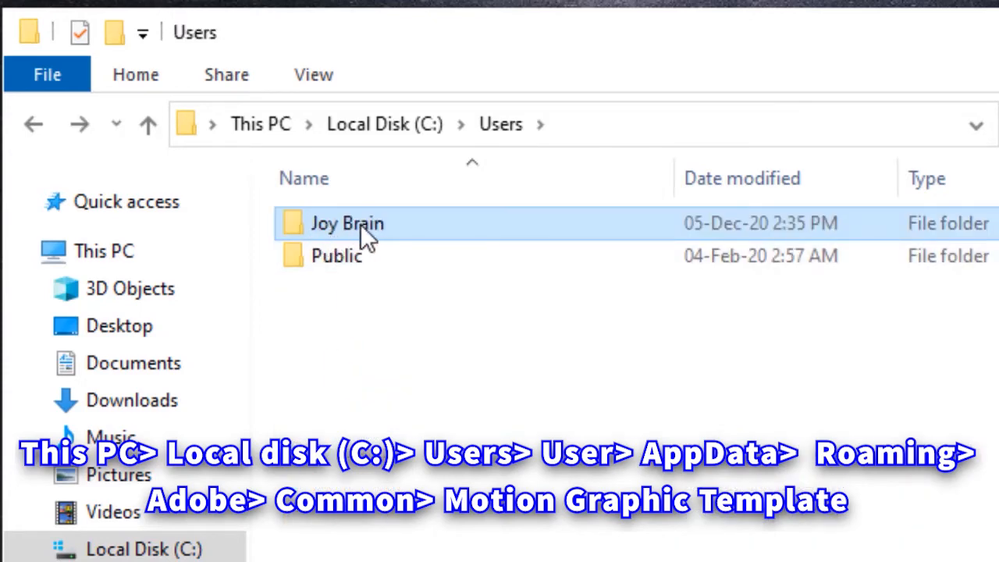
pyautogui.doubleClick(370, 232)
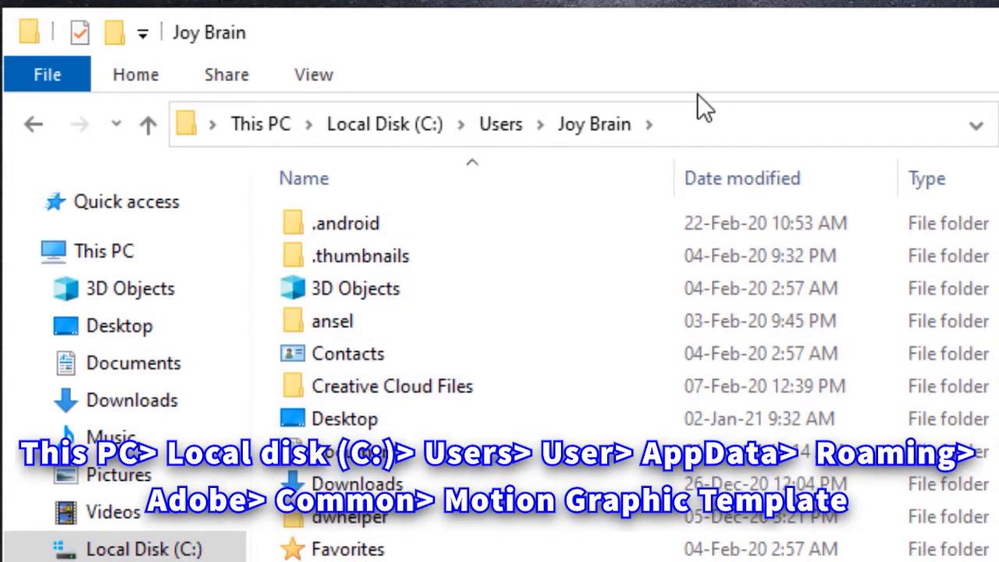
# Set the folder options to show hidden files, folders, and drives
pyautogui.click(313, 74)
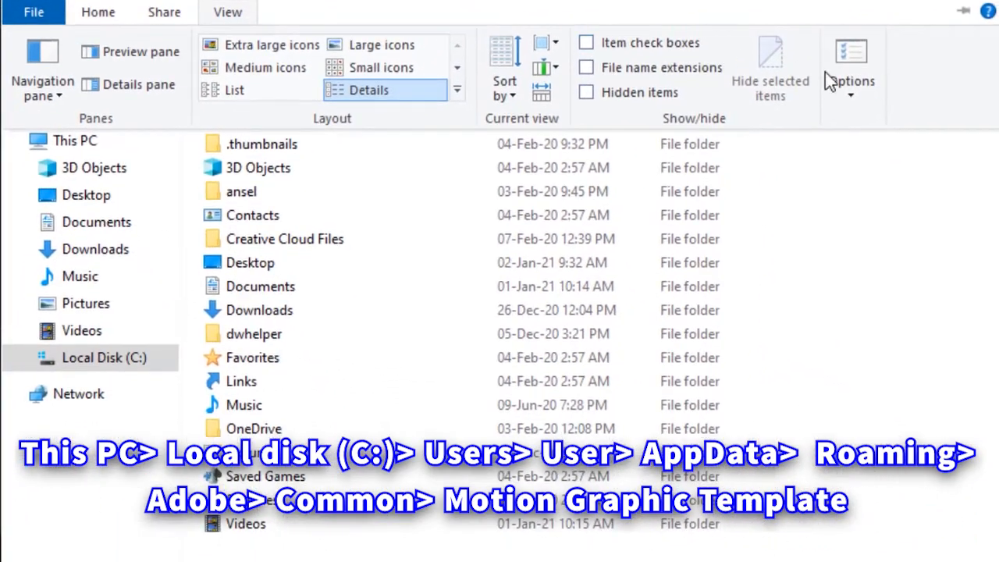
pyautogui.click(851, 67)
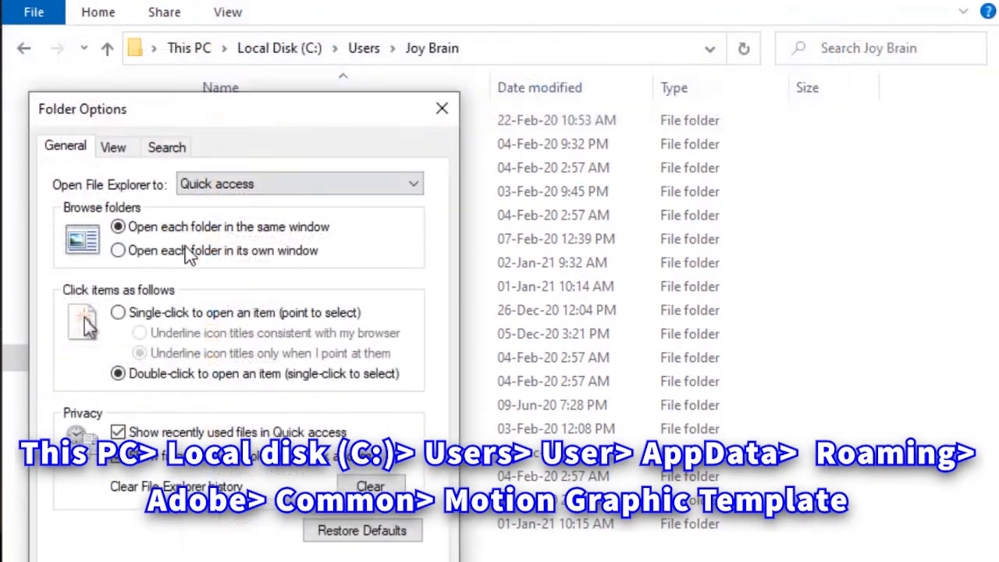
pyautogui.click(113, 148)
pyautogui.click(179, 460)
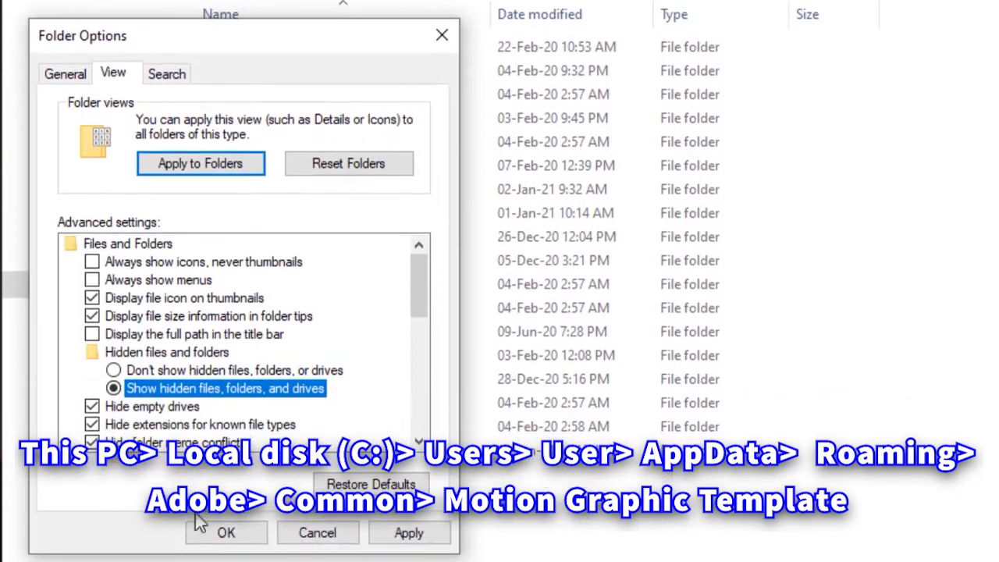
pyautogui.click(199, 523)
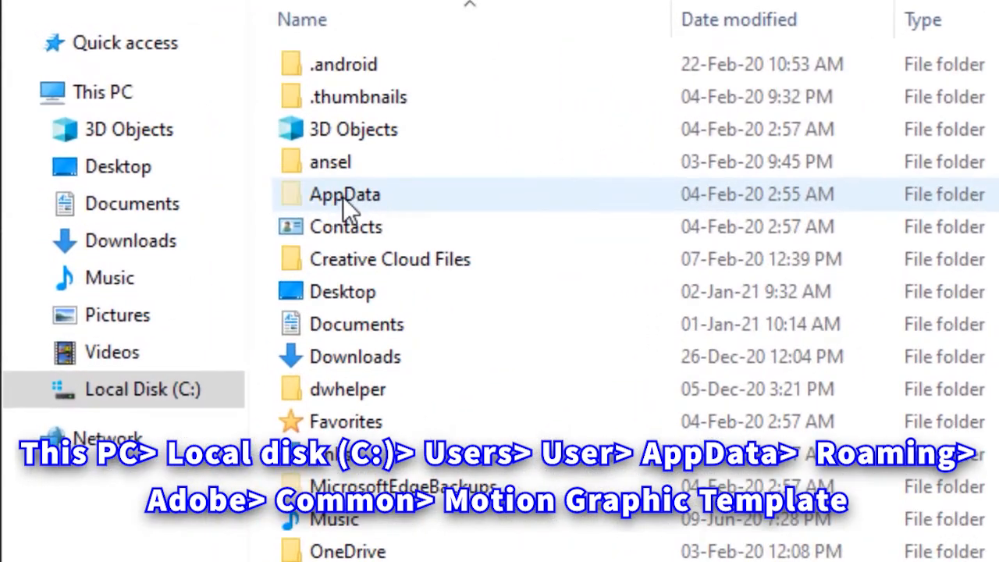
# Open the Motion Graphics Templates folder under AppData, Roaming, Adobe, Common in the user's profile folder
pyautogui.doubleClick(348, 196)
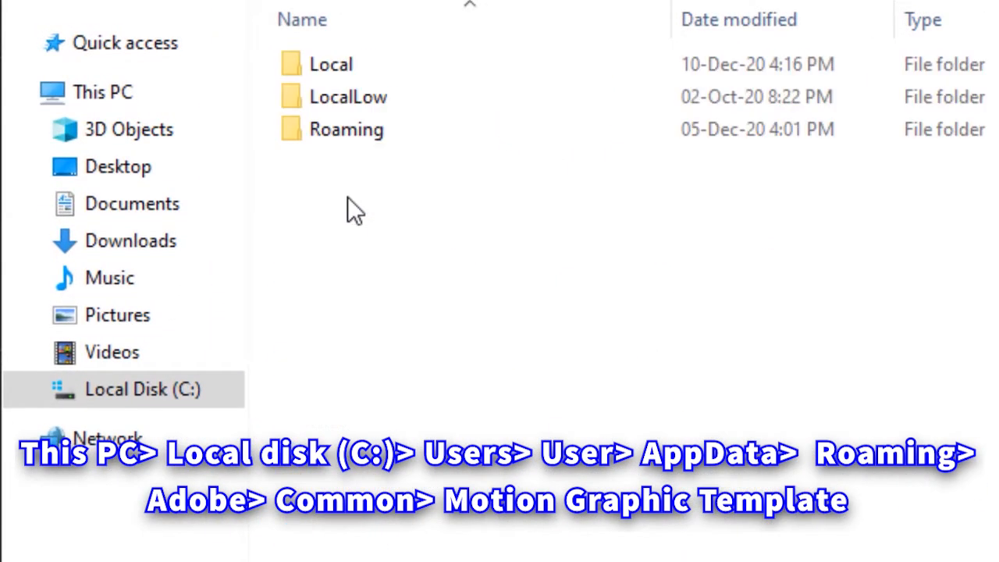
pyautogui.doubleClick(325, 129)
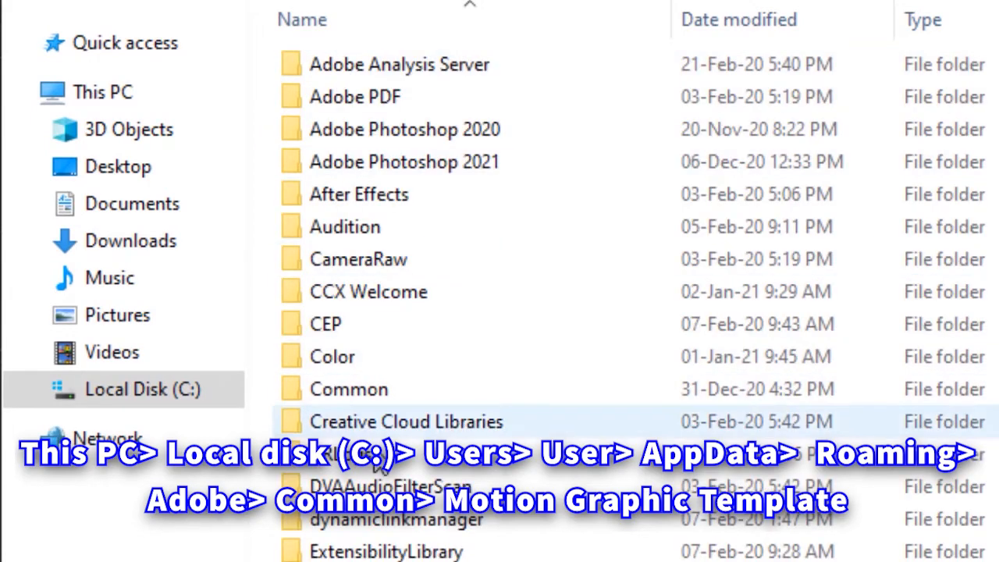
pyautogui.doubleClick(370, 396)
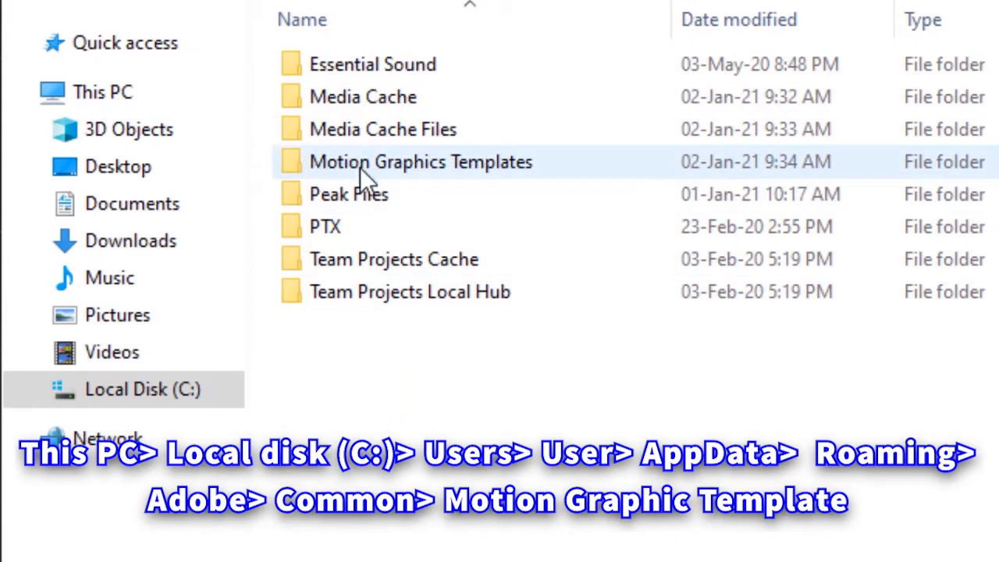
pyautogui.moveTo(368, 167)
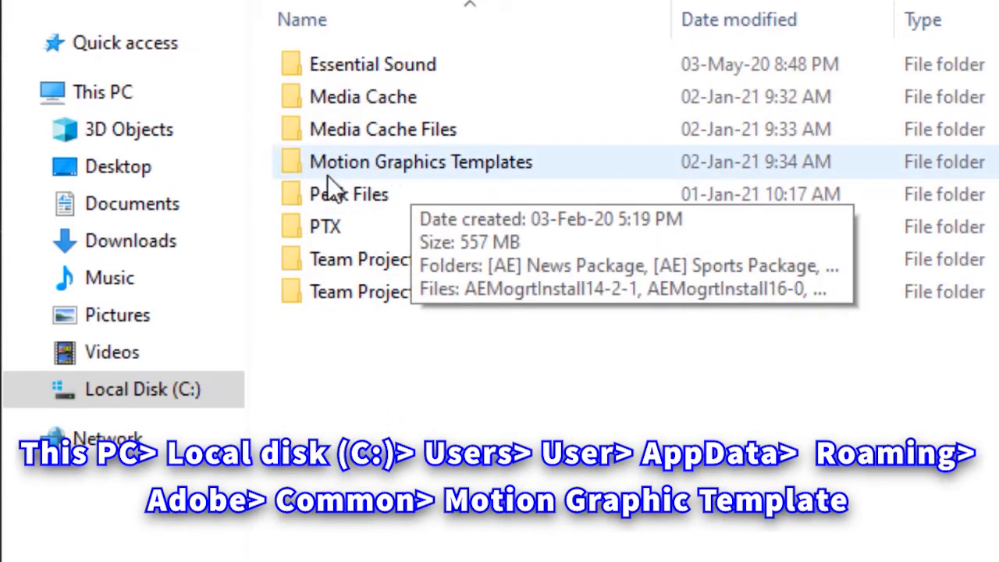
pyautogui.doubleClick(346, 166)
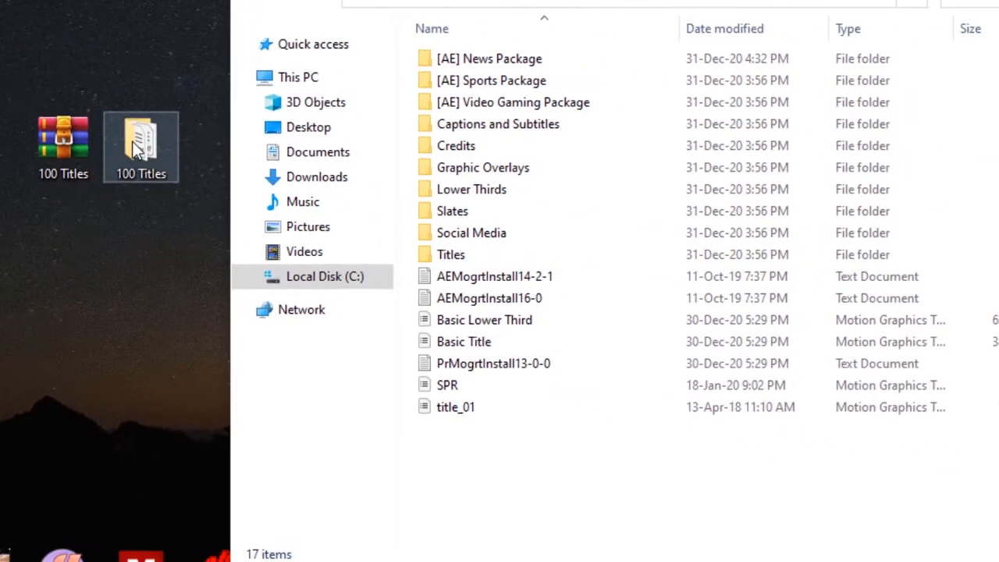
# Move the 100 Titles folder from the desktop into the Motion Graphics Templates folder, leave File Explorer and refresh the desktop
pyautogui.click(198, 212)
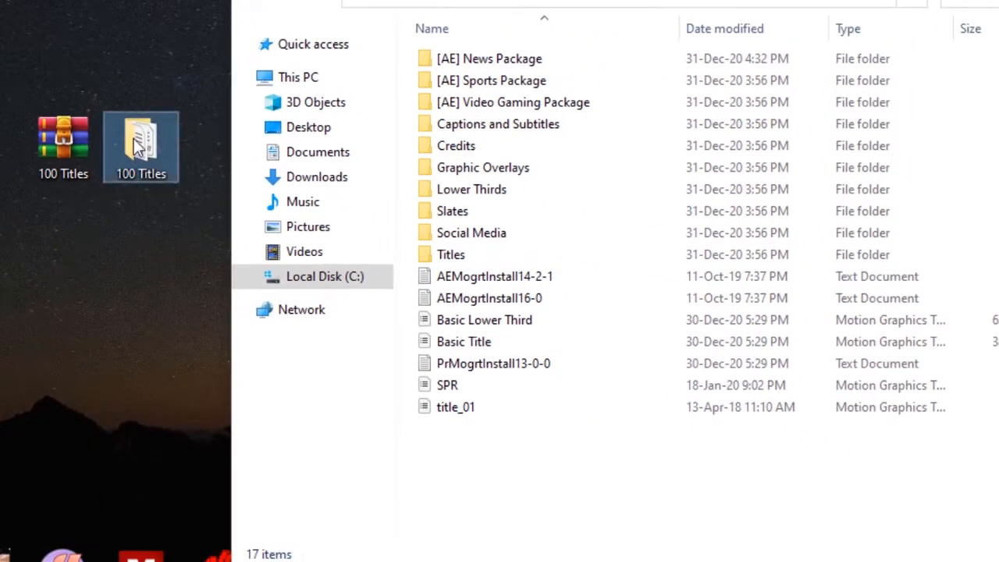
pyautogui.moveTo(136, 142); pyautogui.dragTo(537, 475)
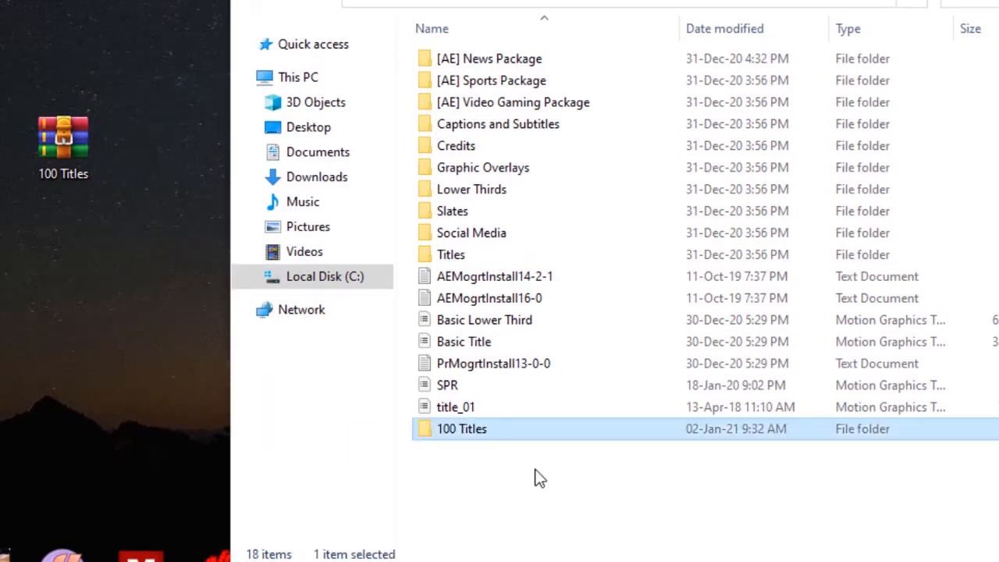
pyautogui.click(529, 479)
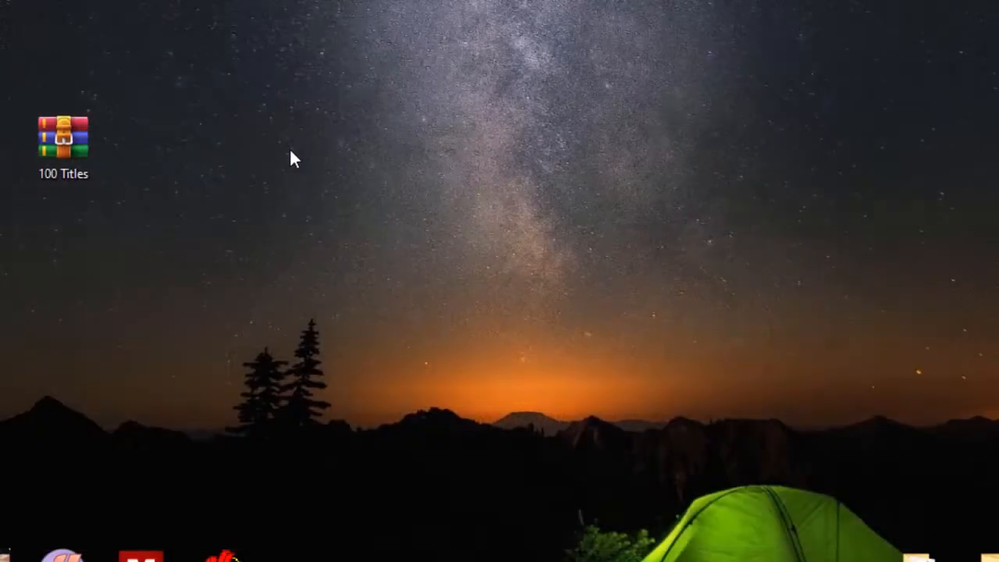
pyautogui.rightClick(346, 167)
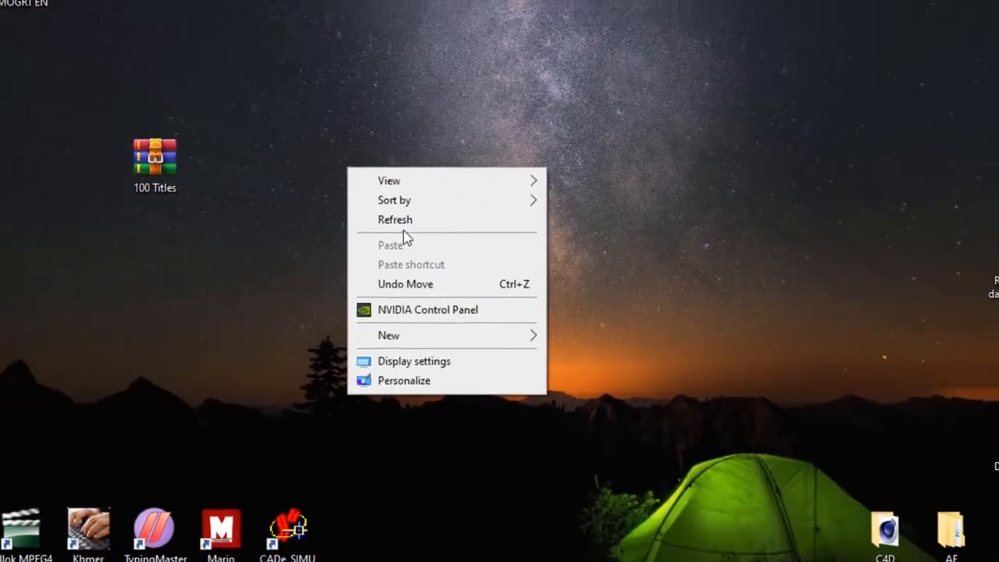
pyautogui.click(401, 237)
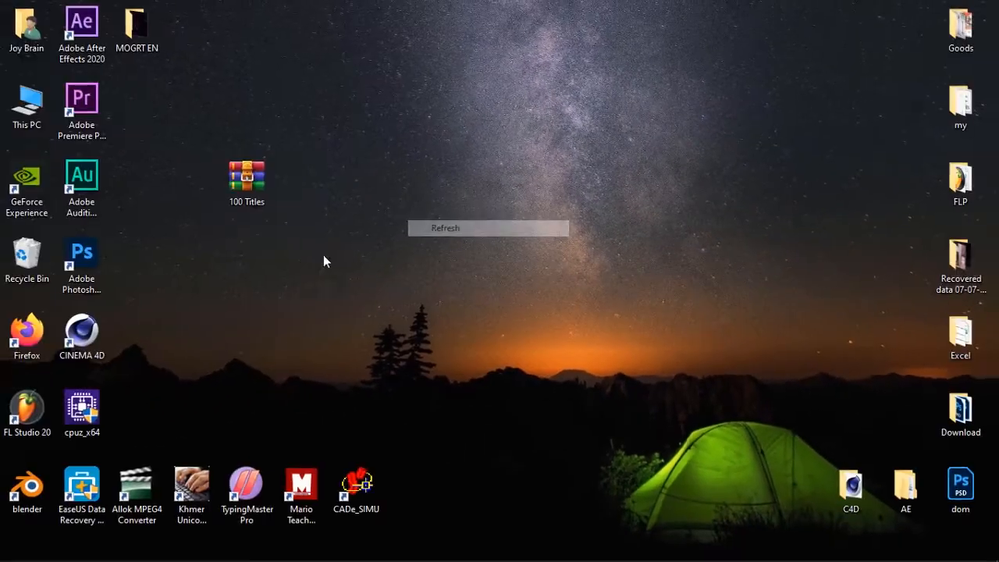
# Start Adobe Premiere Pro, open the recent MOGRT project and show the Essential Graphics template library in the Effects workspace
pyautogui.doubleClick(97, 114)
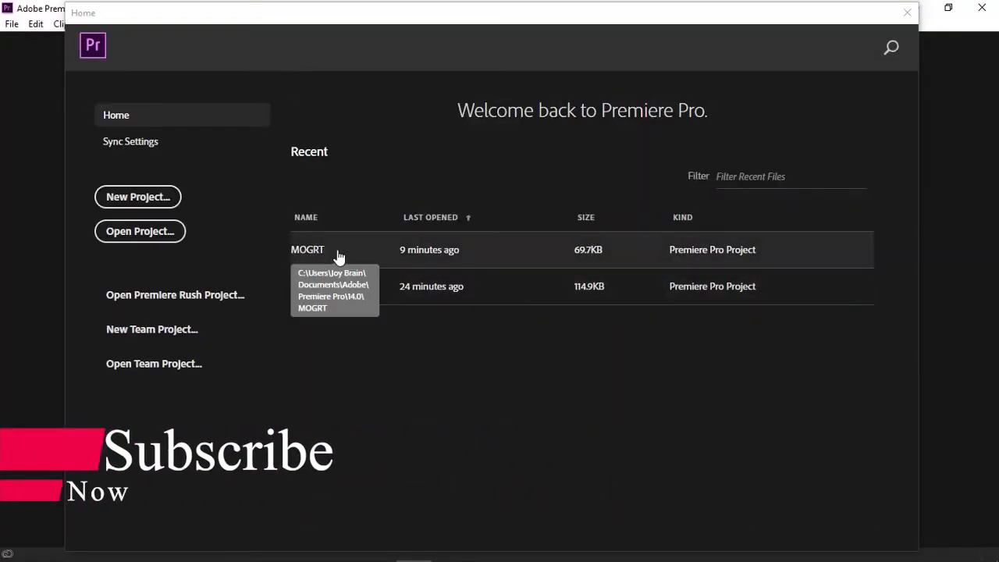
pyautogui.click(328, 252)
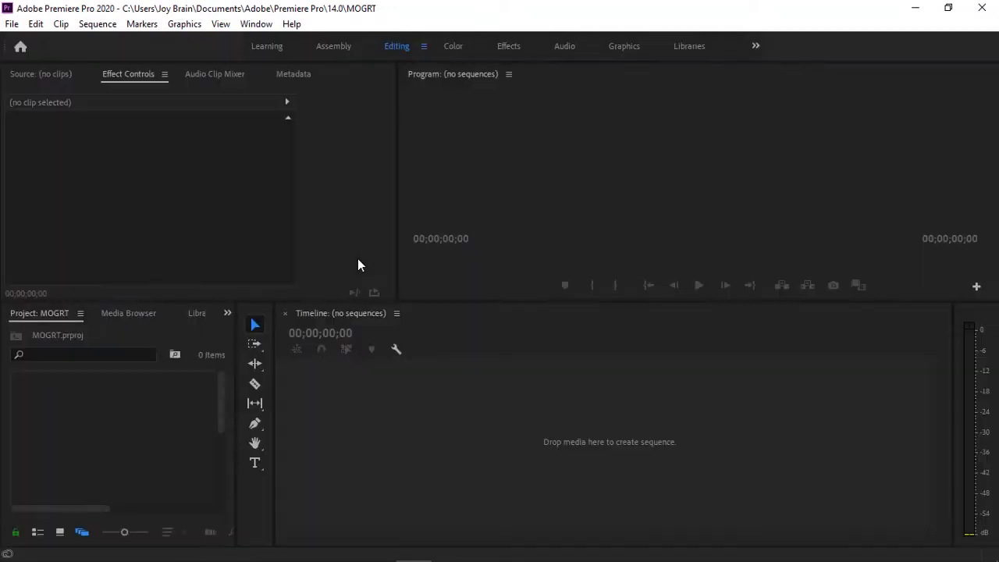
pyautogui.click(326, 61)
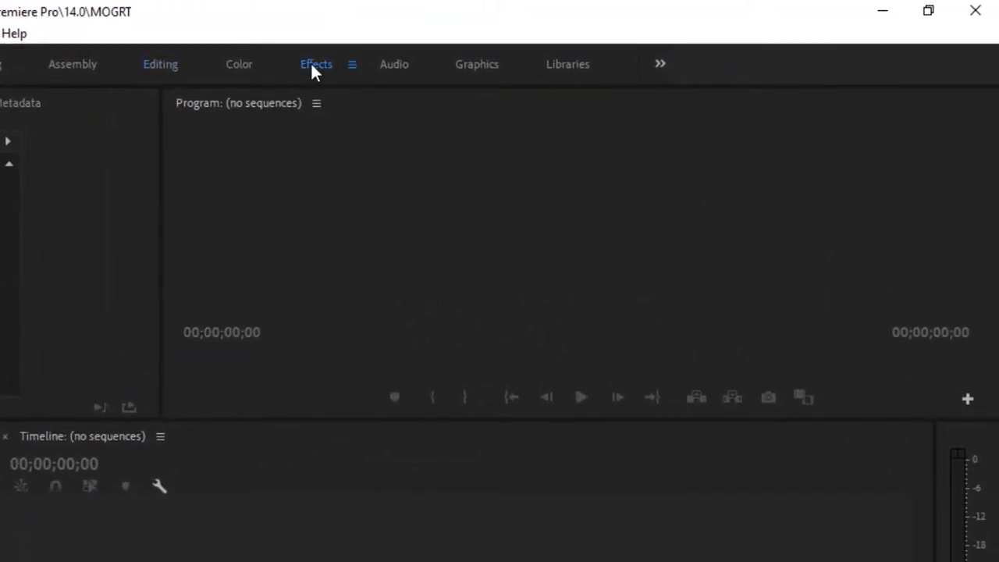
pyautogui.click(776, 167)
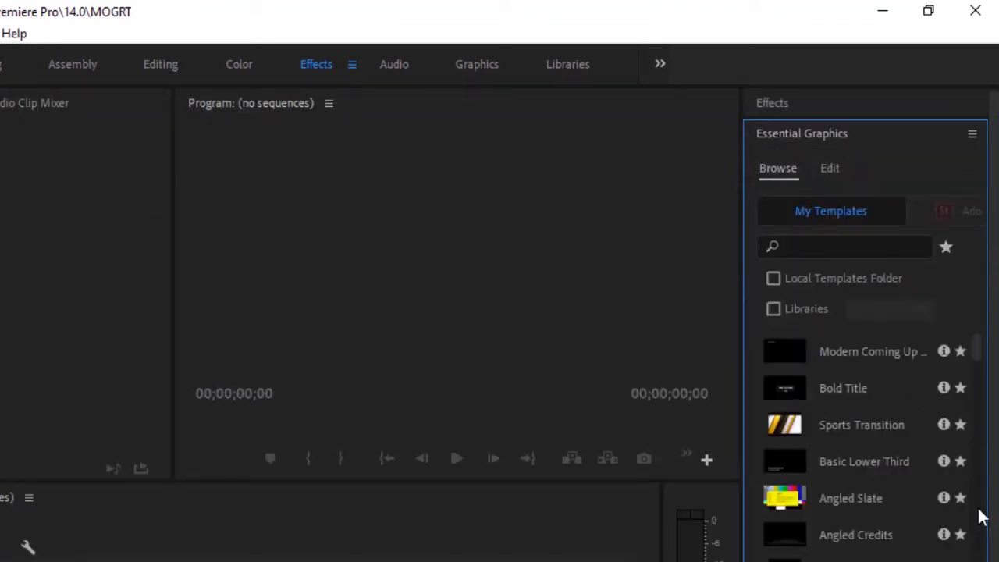
# Look through the Essential Graphics templates for the newly installed numbered titles from the 100 Titles folder
pyautogui.moveTo(976, 366); pyautogui.dragTo(978, 411)
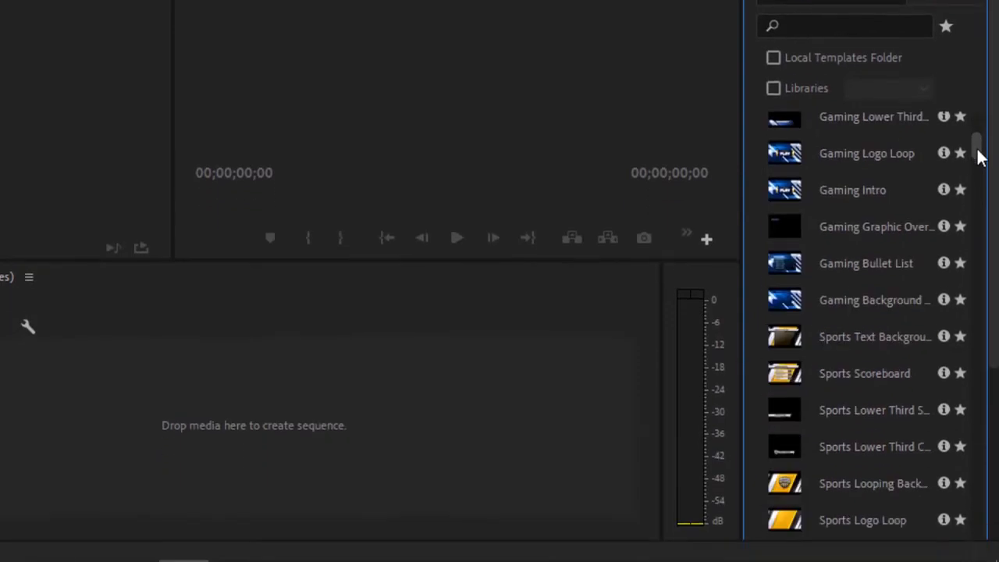
pyautogui.moveTo(978, 190); pyautogui.dragTo(998, 538)
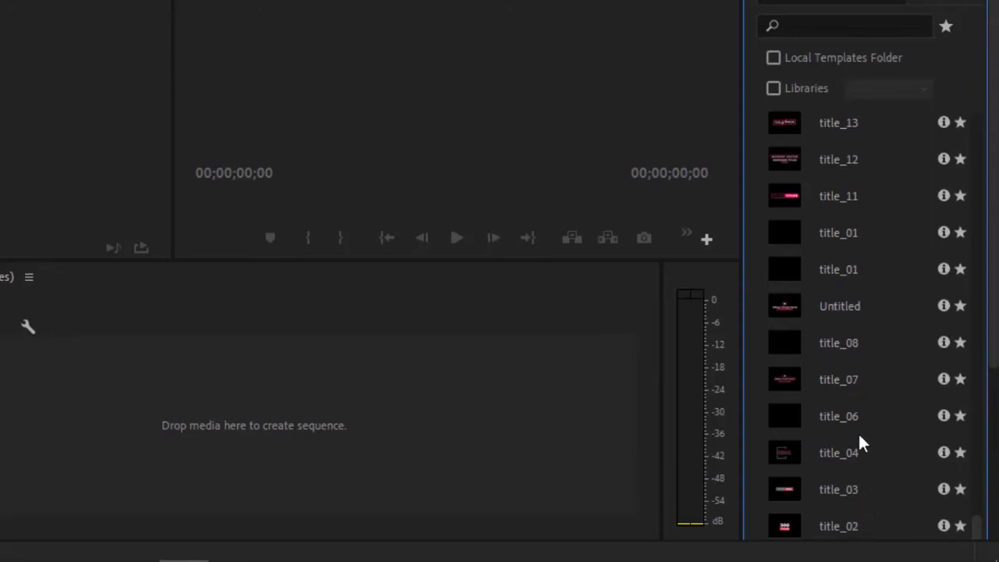
pyautogui.scroll(15, 860, 421)
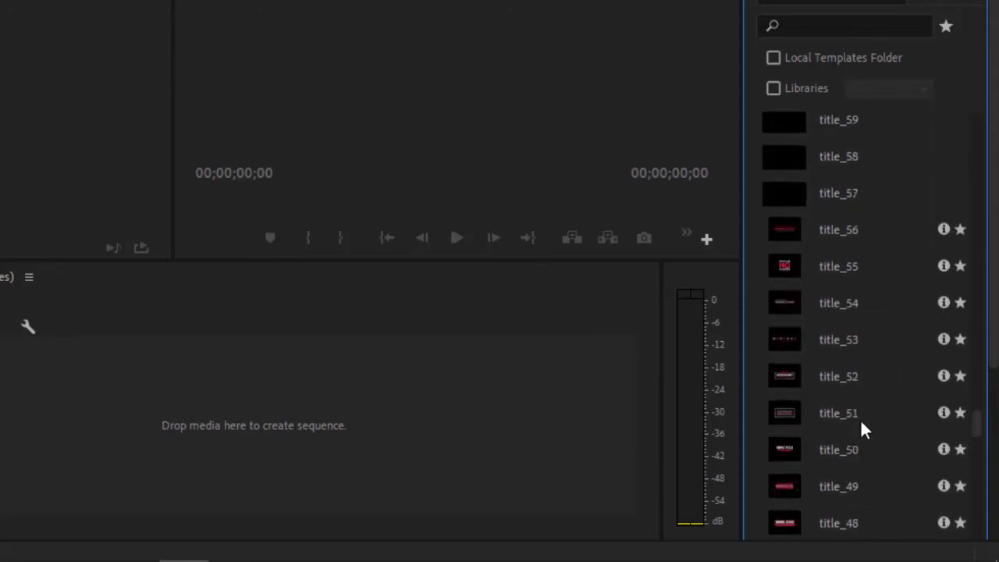
pyautogui.scroll(20, 860, 418)
pyautogui.scroll(-6, 860, 418)
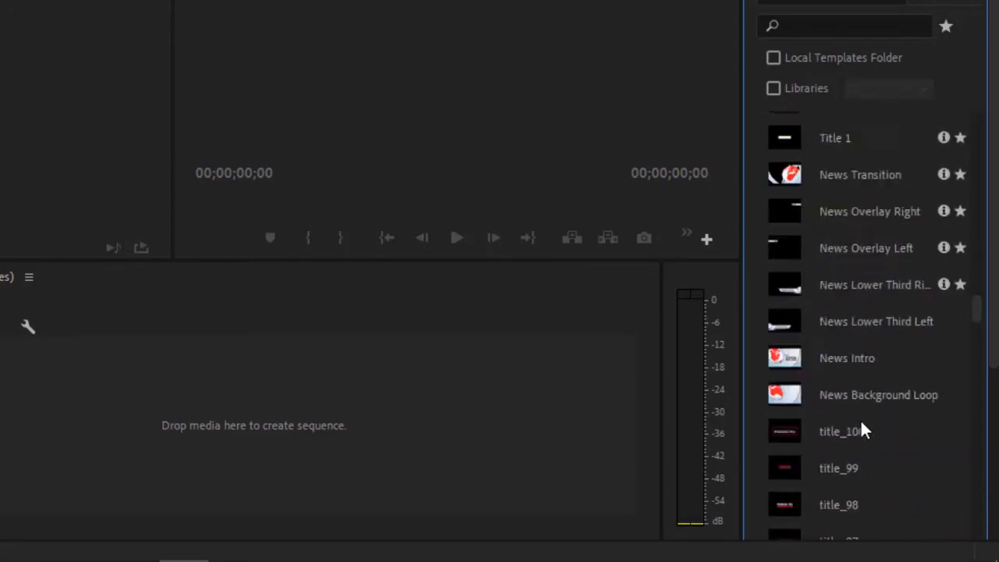
pyautogui.scroll(-5, 860, 418)
pyautogui.scroll(1, 850, 223)
pyautogui.scroll(4, 858, 238)
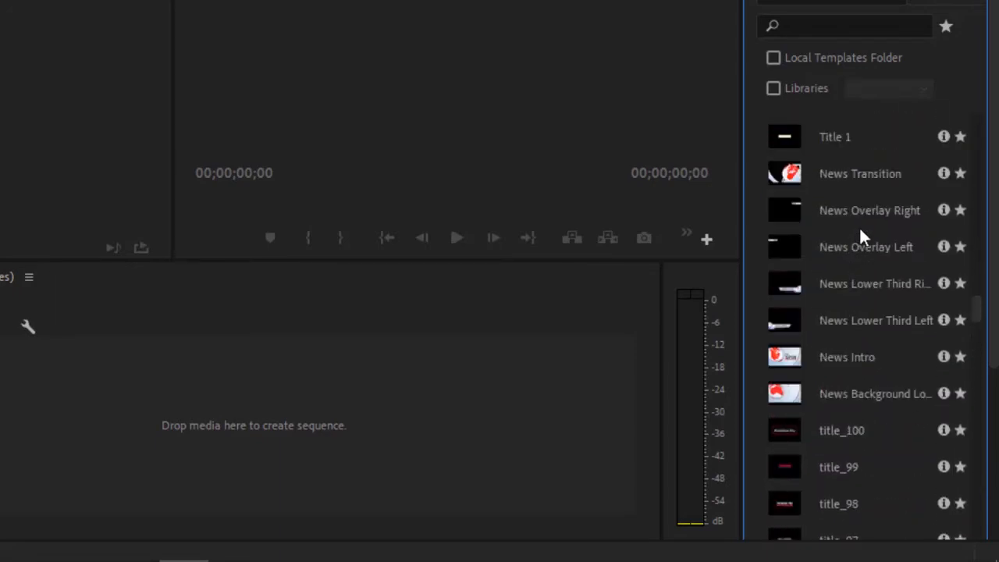
pyautogui.scroll(-20, 853, 427)
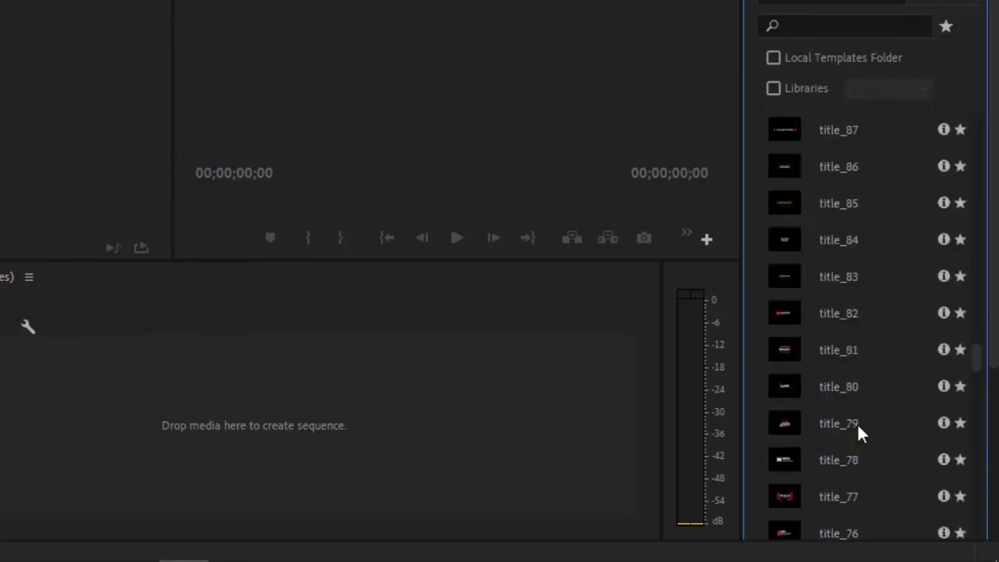
pyautogui.scroll(-12, 862, 411)
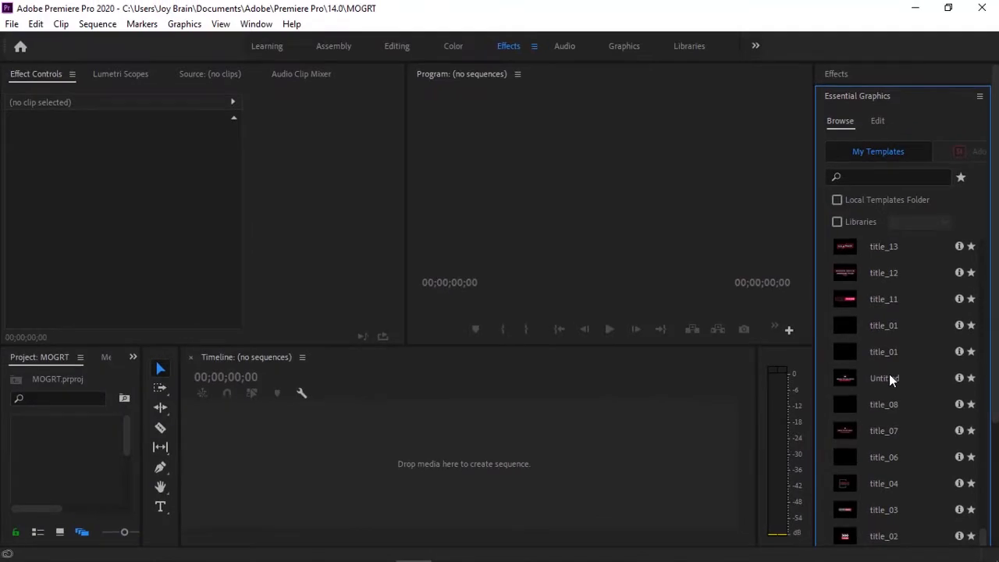
pyautogui.click(890, 378)
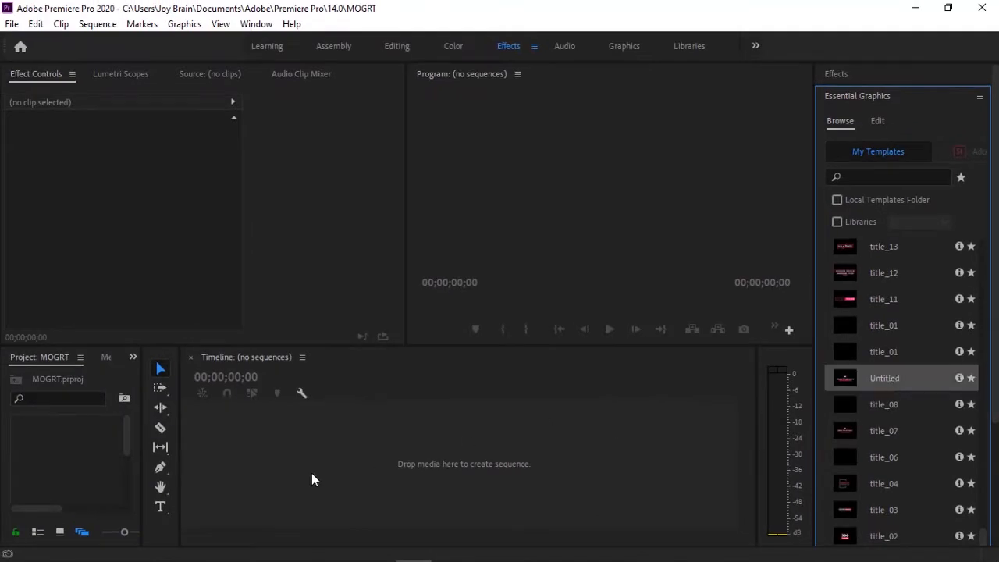
# Import the Ape - 8216 video from the Videos folder with the Project panel enlarged, and create a sequence from it
pyautogui.moveTo(142, 430); pyautogui.dragTo(244, 437)
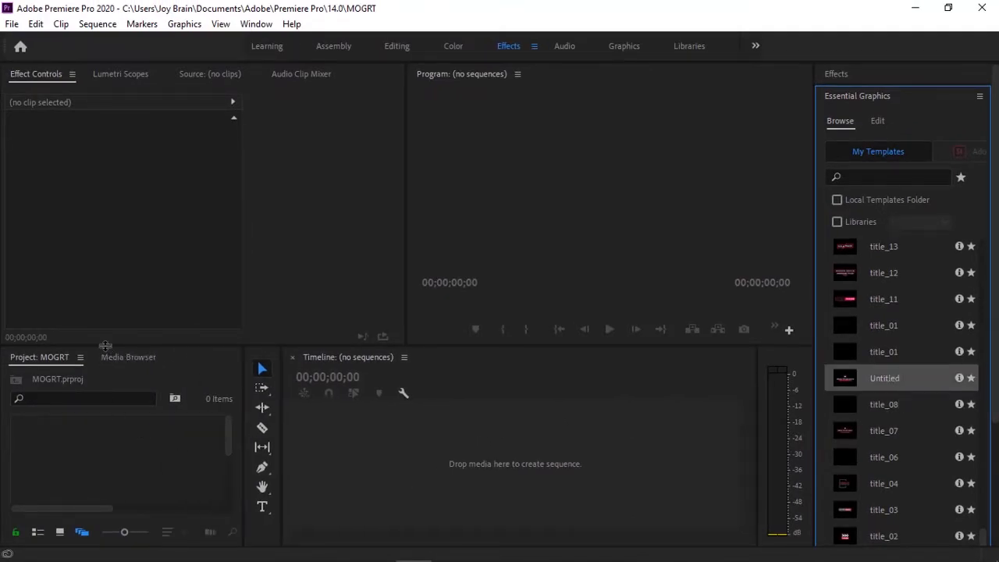
pyautogui.moveTo(106, 344); pyautogui.dragTo(107, 320)
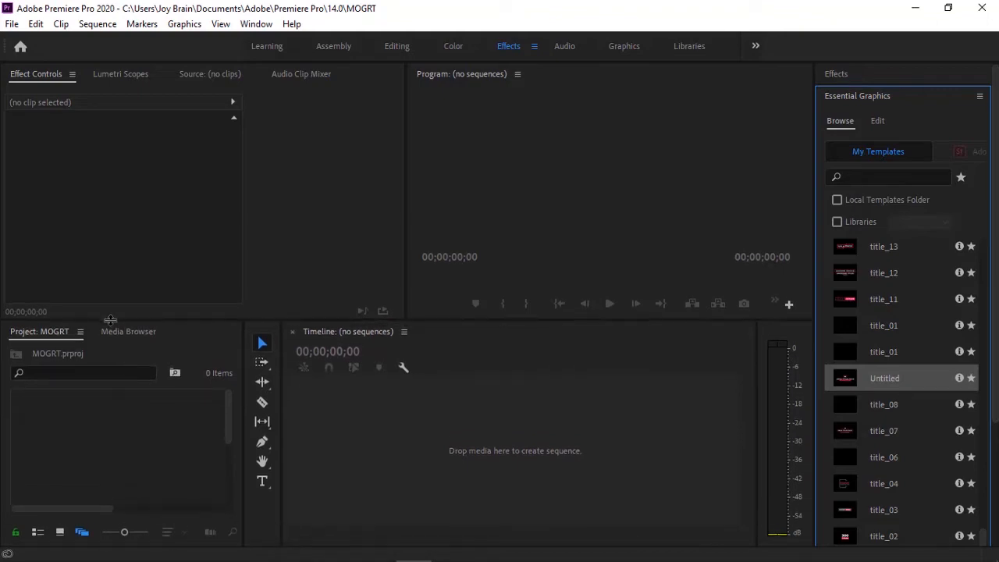
pyautogui.doubleClick(127, 417)
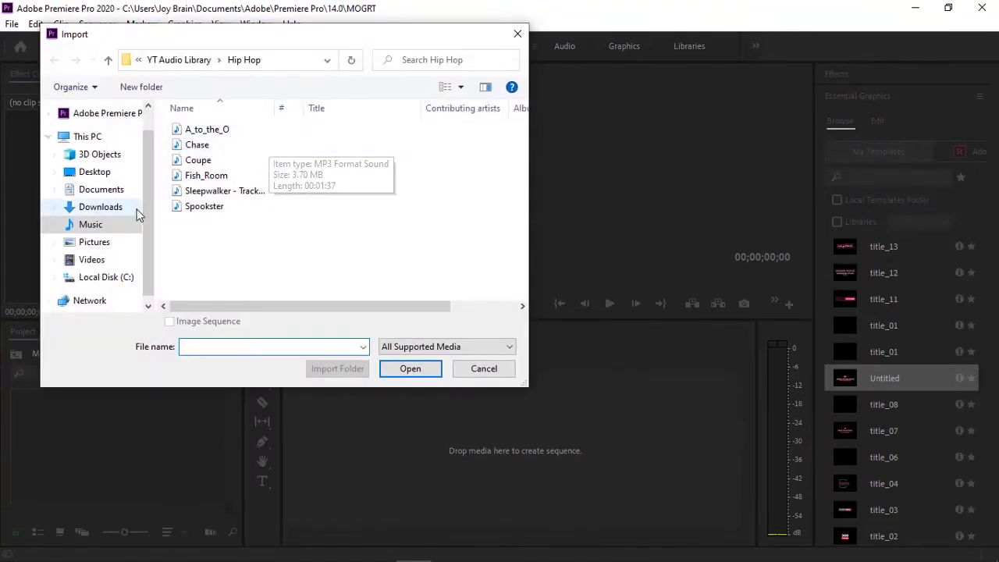
pyautogui.click(86, 243)
pyautogui.click(92, 260)
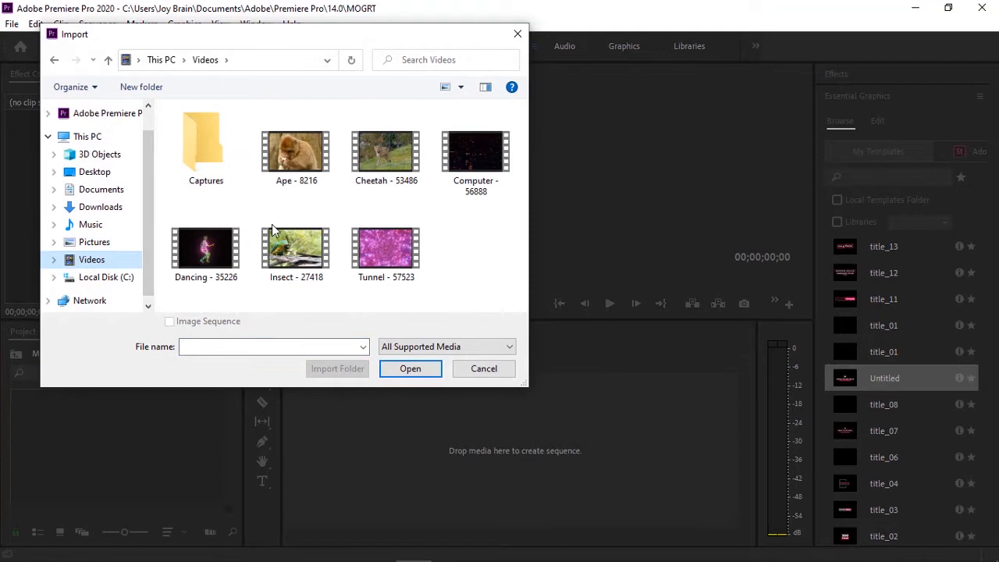
pyautogui.doubleClick(290, 162)
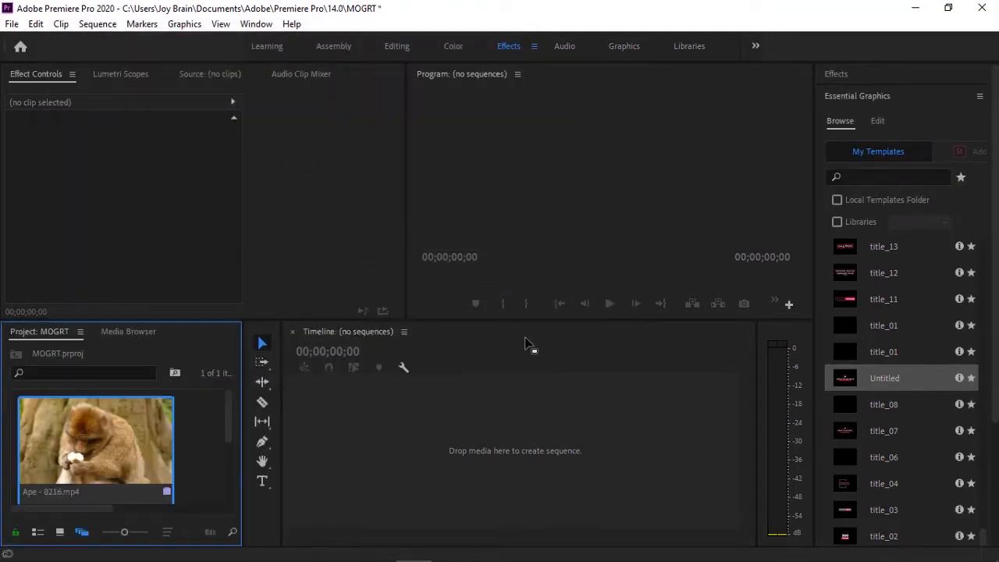
pyautogui.moveTo(405, 464); pyautogui.dragTo(405, 462)
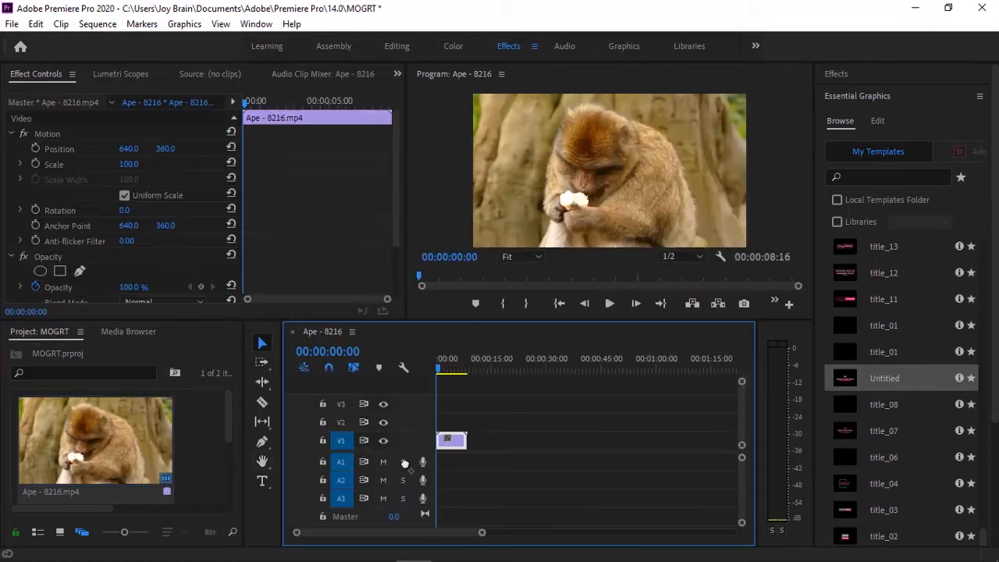
# Place the title_01 template on track V2 at the start of the Ape - 8216 clip, accepting substitution of the missing font
pyautogui.click(915, 453)
pyautogui.scroll(3, 915, 453)
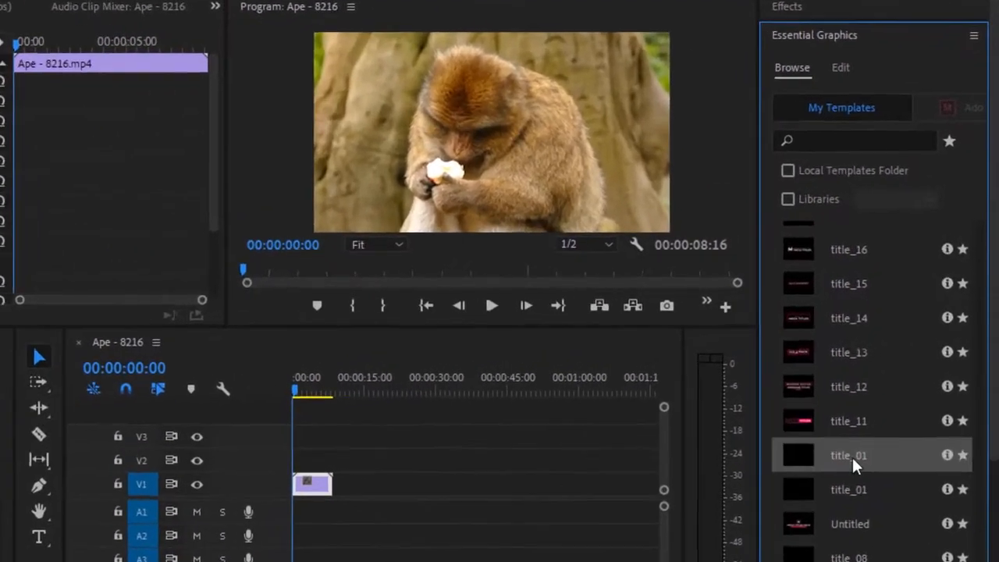
pyautogui.moveTo(842, 463); pyautogui.dragTo(281, 470)
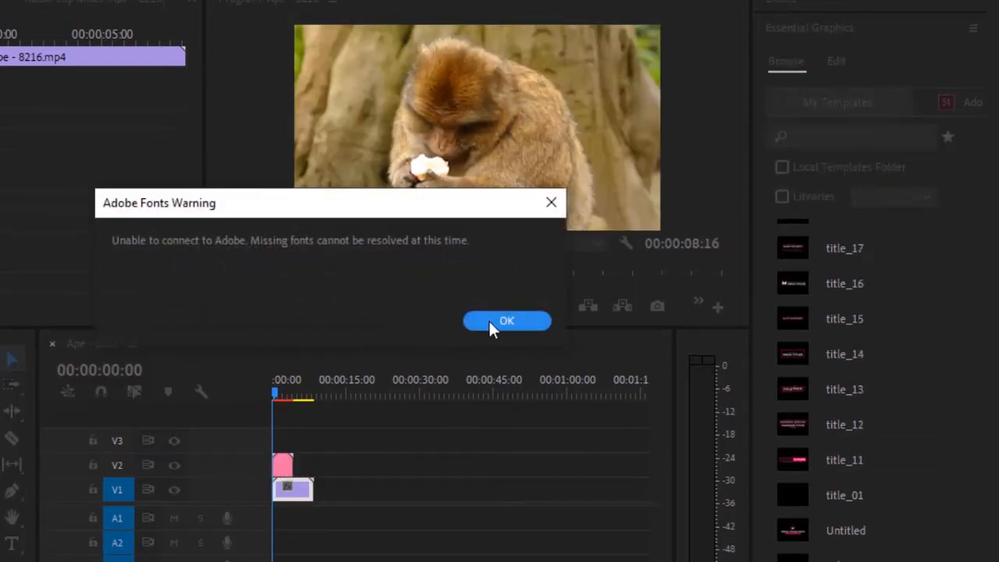
pyautogui.click(497, 324)
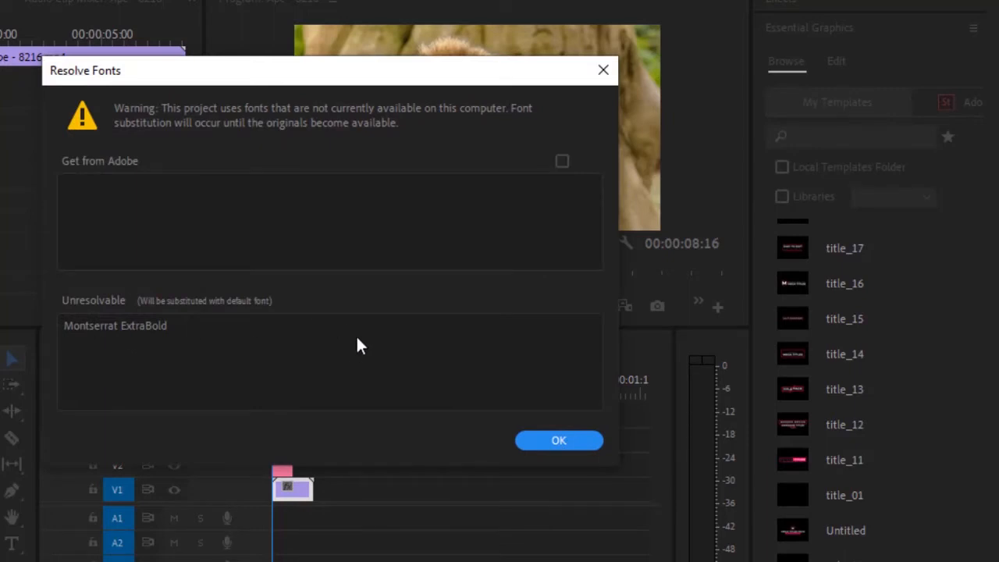
pyautogui.click(559, 441)
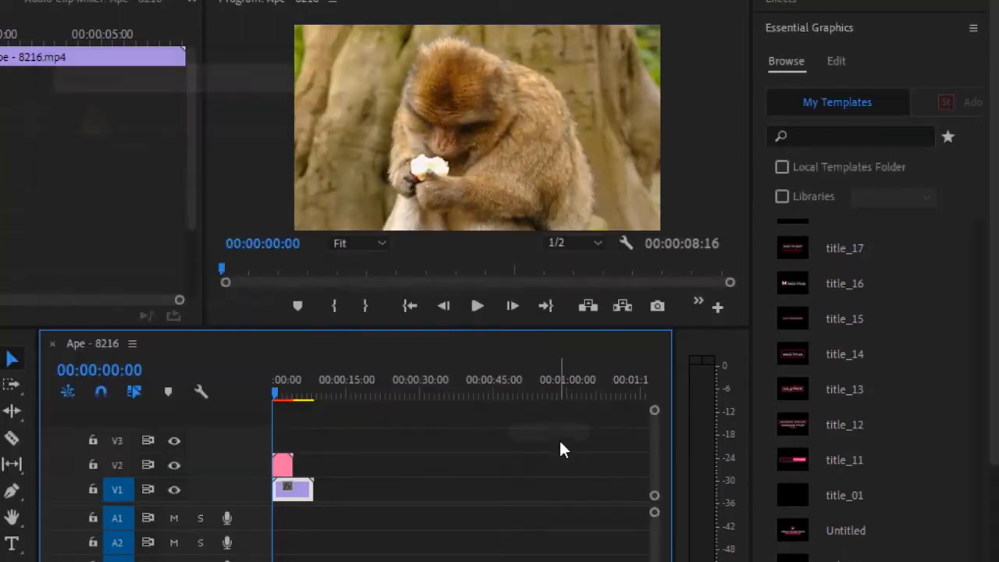
# Play the sequence from the start to preview the title_01 animation over the ape video
pyautogui.scroll(2, 305, 444)
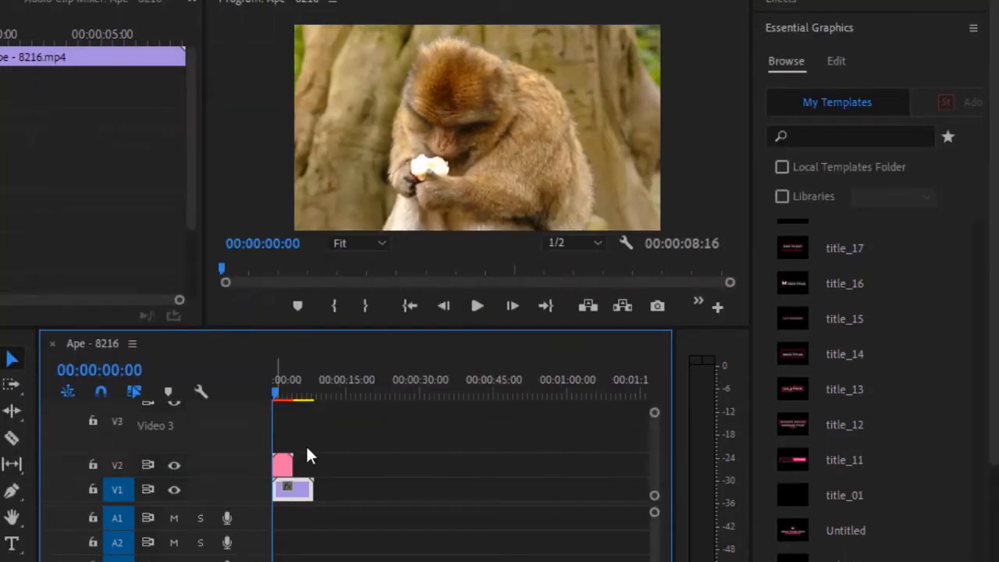
pyautogui.scroll(3, 306, 444)
pyautogui.scroll(-2, 238, 430)
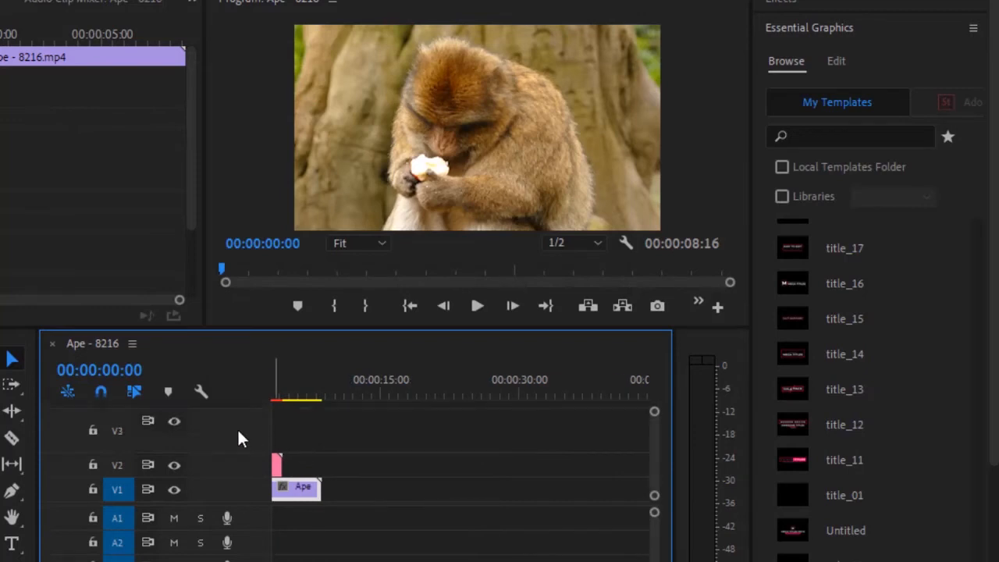
pyautogui.hscroll(-1, 460, 468)
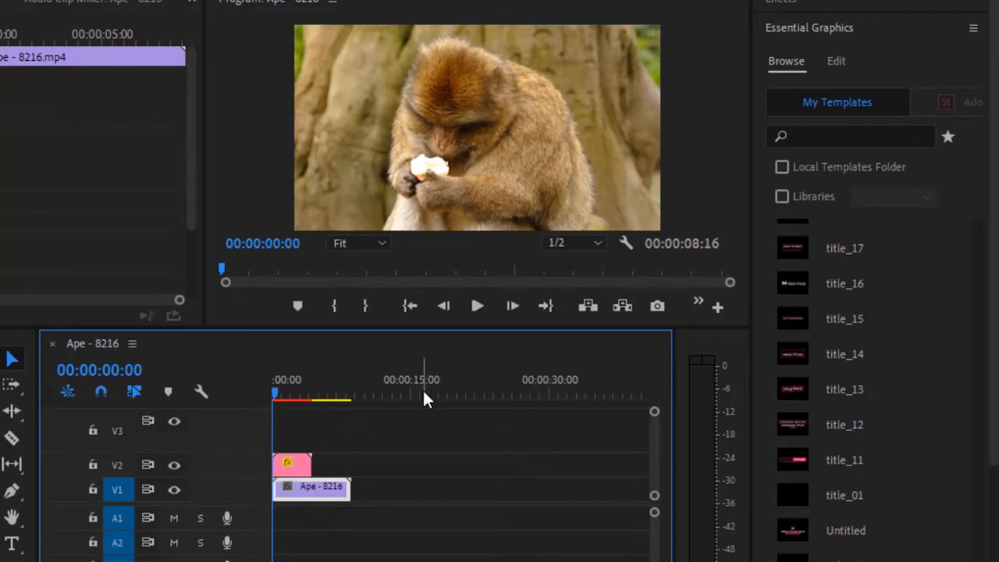
pyautogui.press('space')
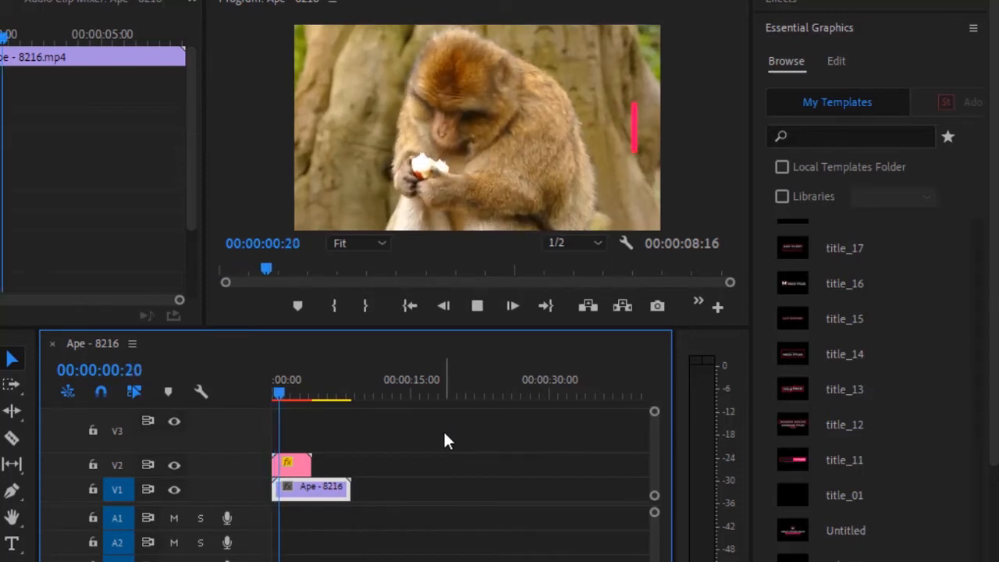
pyautogui.press('space')
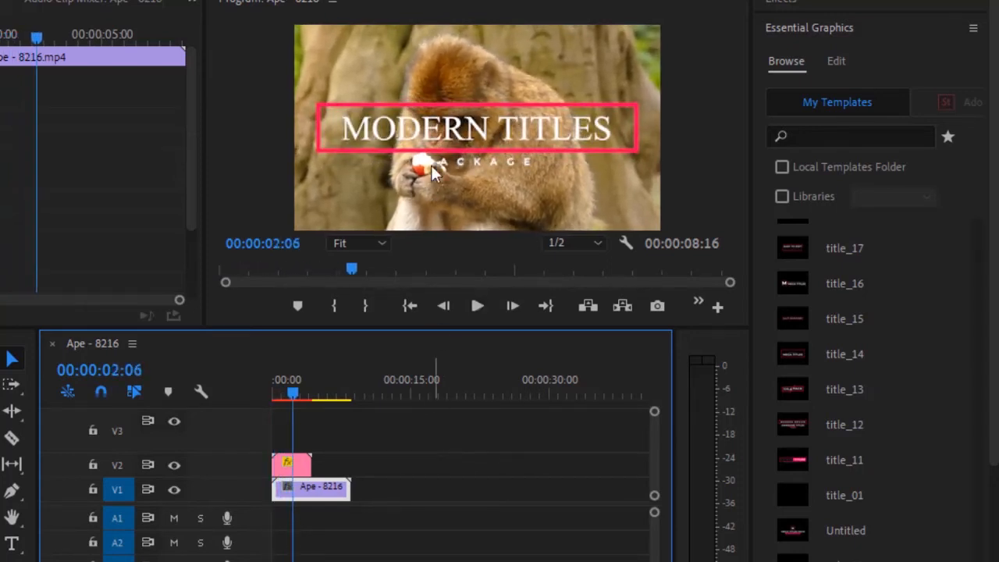
pyautogui.press('space')
pyautogui.press('space')
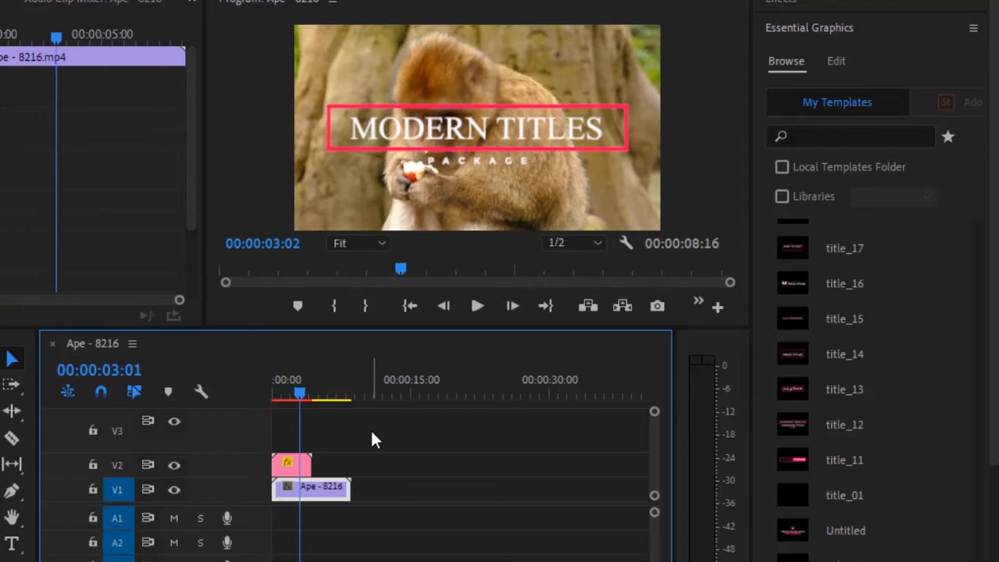
pyautogui.click(409, 306)
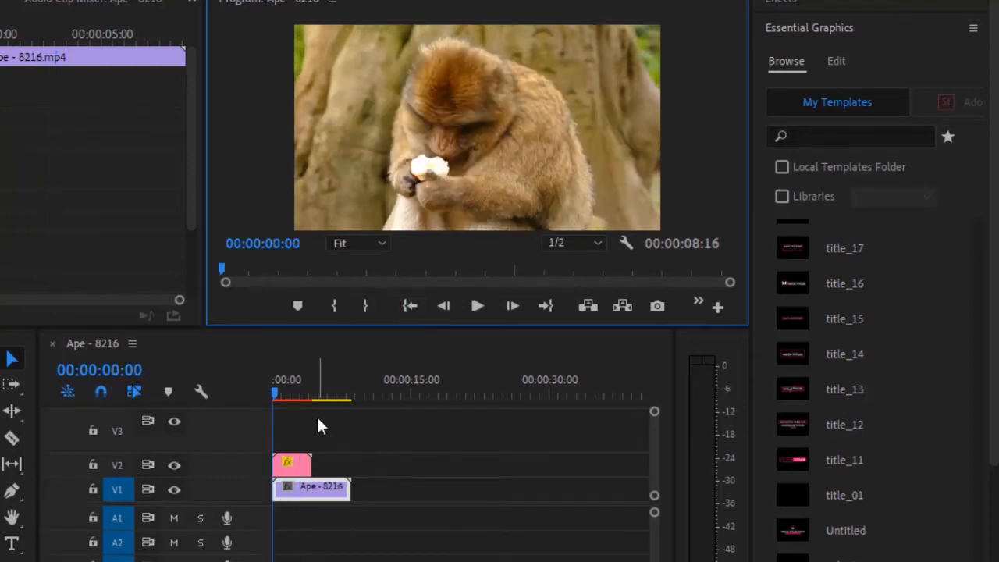
pyautogui.press('space')
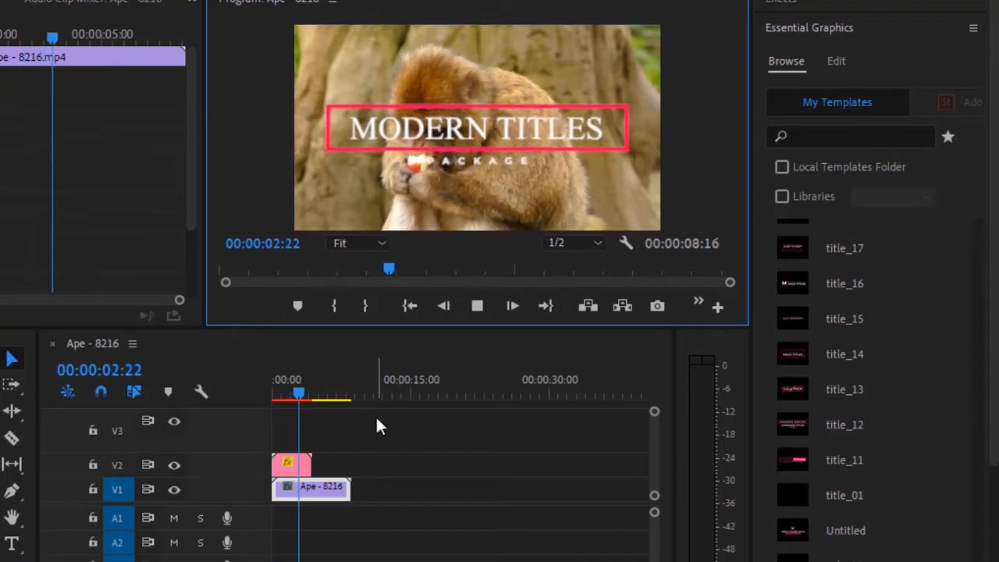
pyautogui.press('space')
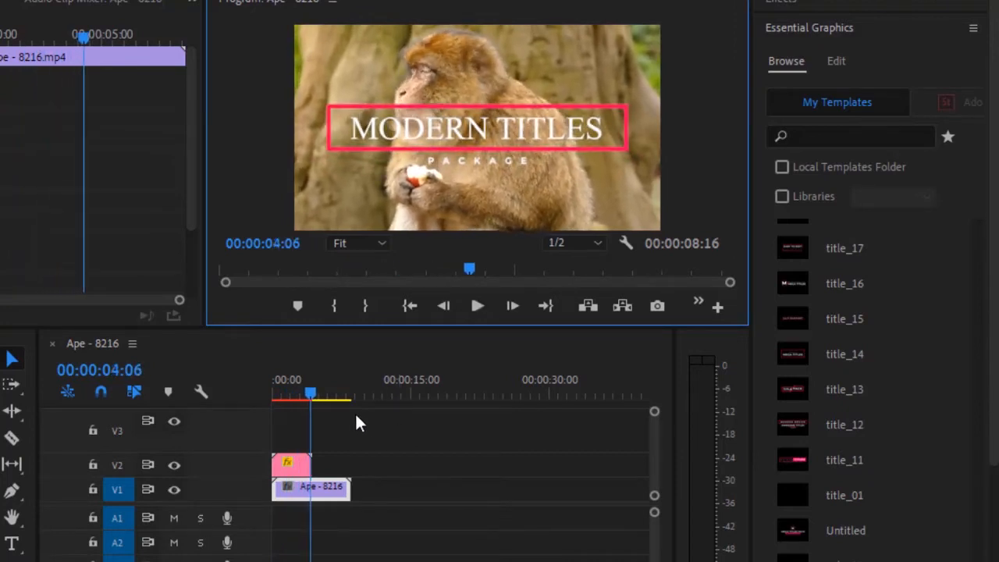
# Select the title clip on V2 while its text is in view and set text_01 to "Welcome"
pyautogui.click(305, 395)
pyautogui.moveTo(304, 393); pyautogui.dragTo(304, 394)
pyautogui.click(302, 464)
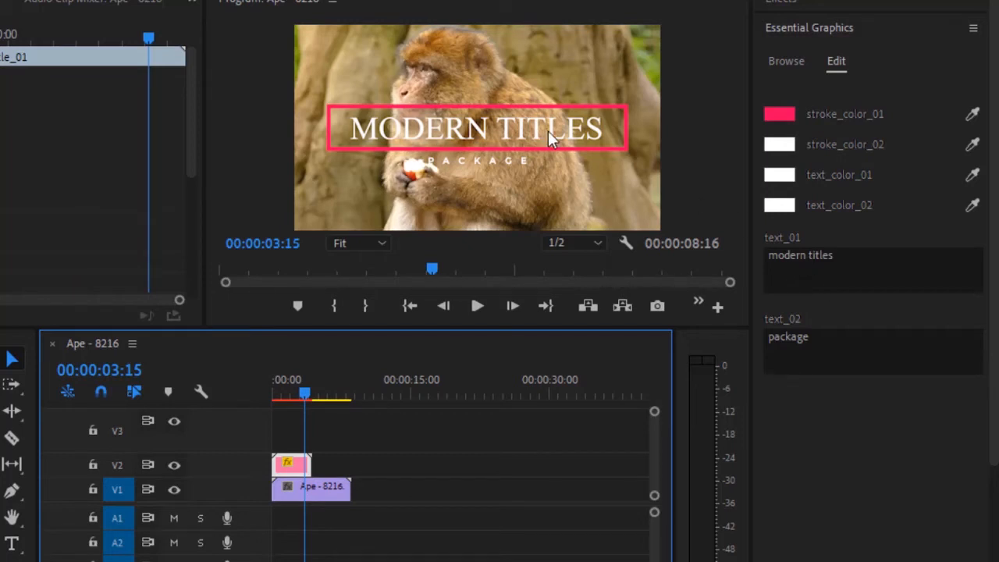
pyautogui.click(798, 329)
pyautogui.hotkey('shift', 'Tab')
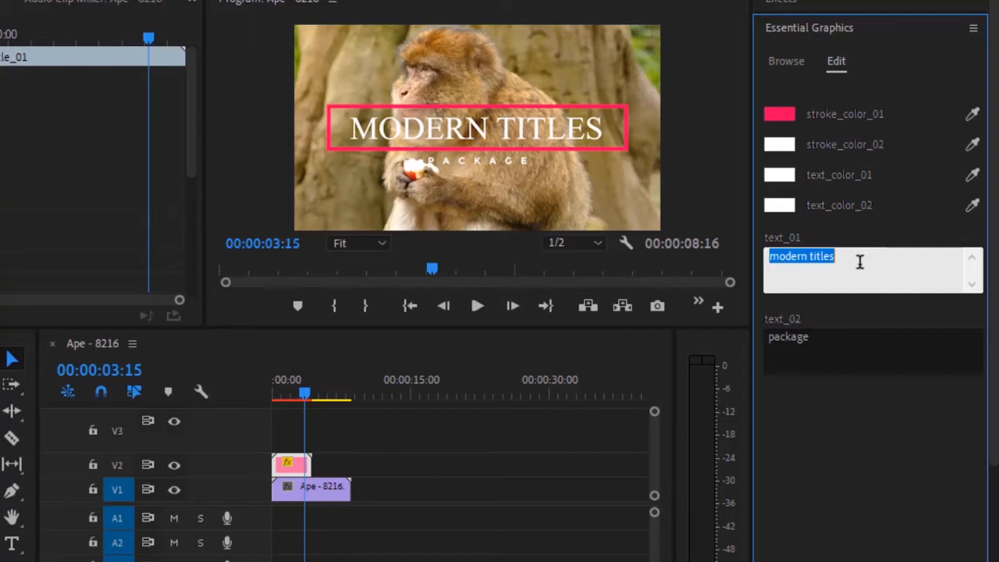
pyautogui.write('We')
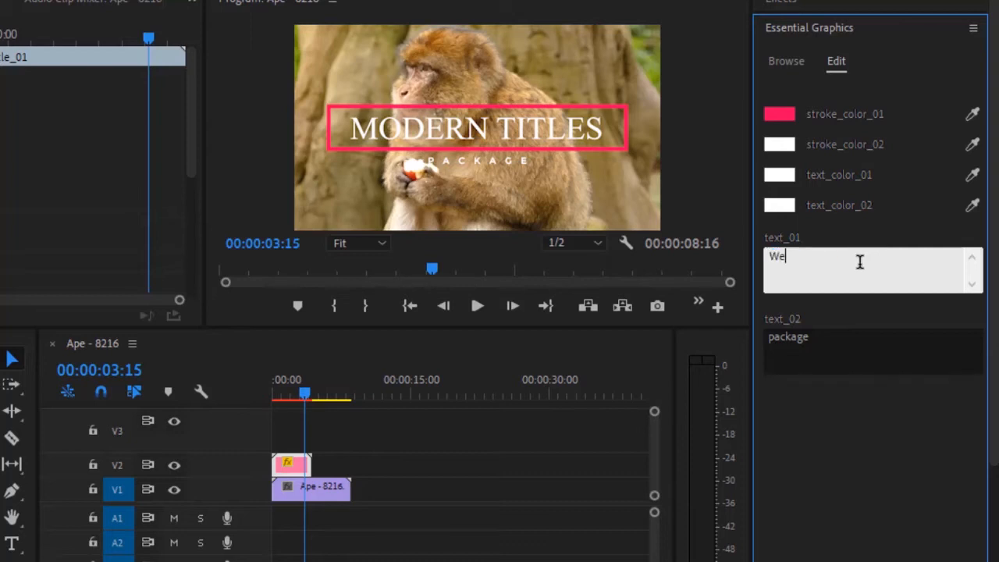
pyautogui.write('lcome')
pyautogui.press('Escape')
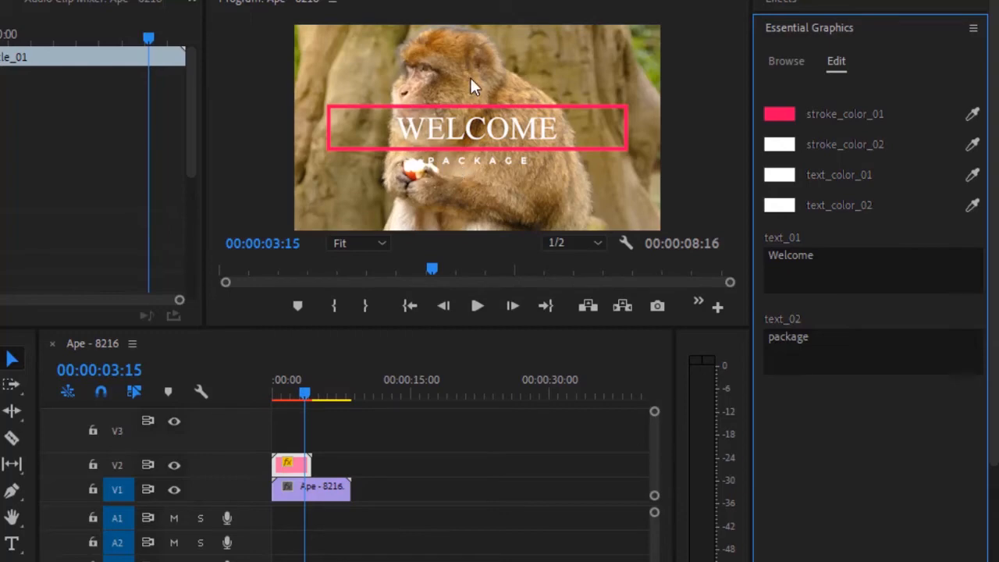
# Enlarge the Program monitor and set the title's text_02 to "Lady and gentlemen"
pyautogui.moveTo(204, 140); pyautogui.dragTo(4, 140)
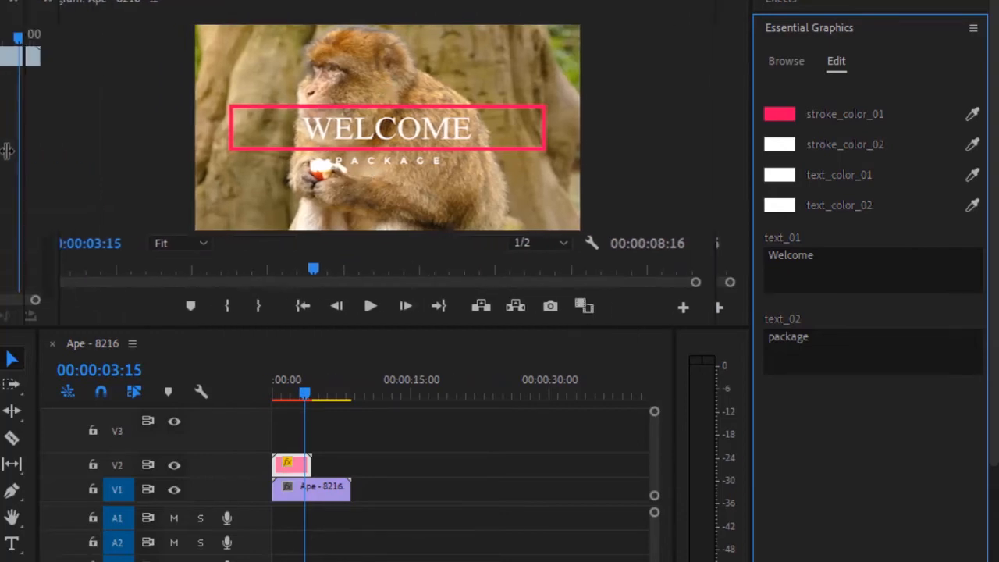
pyautogui.moveTo(262, 328); pyautogui.dragTo(262, 495)
pyautogui.doubleClick(857, 343)
pyautogui.write('Lady an')
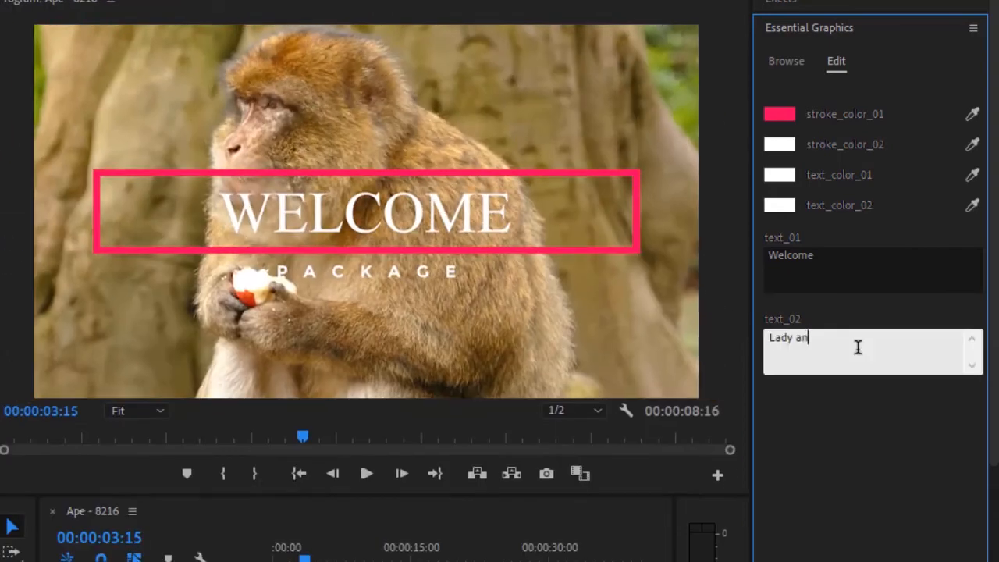
pyautogui.write('d gentlemen')
pyautogui.press('Return')
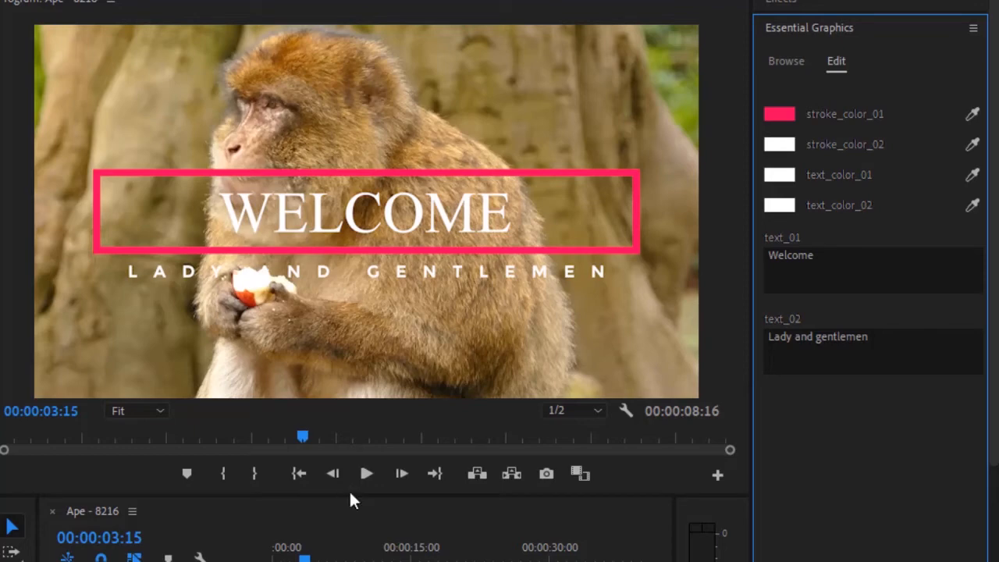
# Enlarge the timeline area and play the sequence from the start to review the edited title
pyautogui.moveTo(349, 490); pyautogui.dragTo(343, 386)
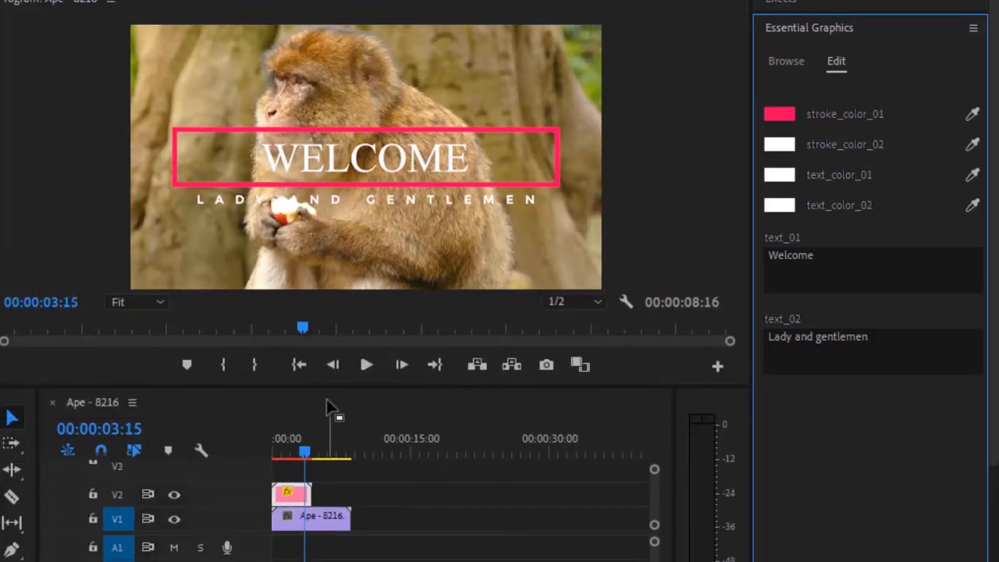
pyautogui.click(301, 365)
pyautogui.press('space')
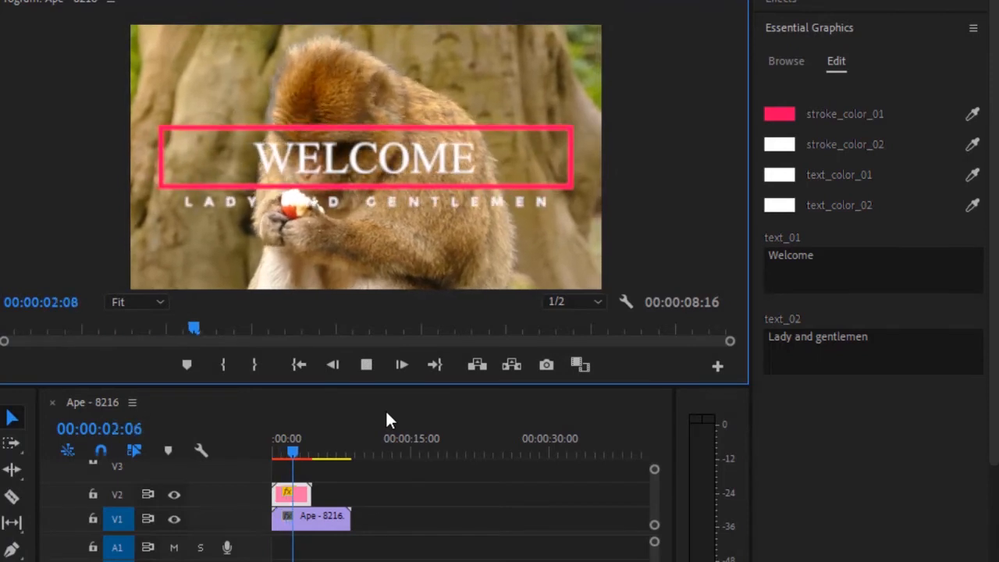
pyautogui.press('space')
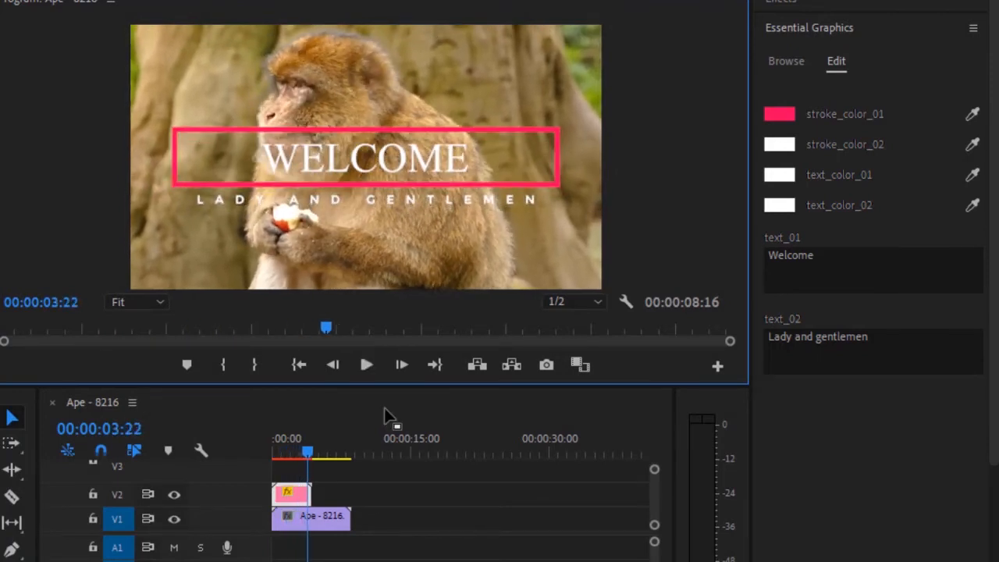
pyautogui.press('space')
pyautogui.press('space')
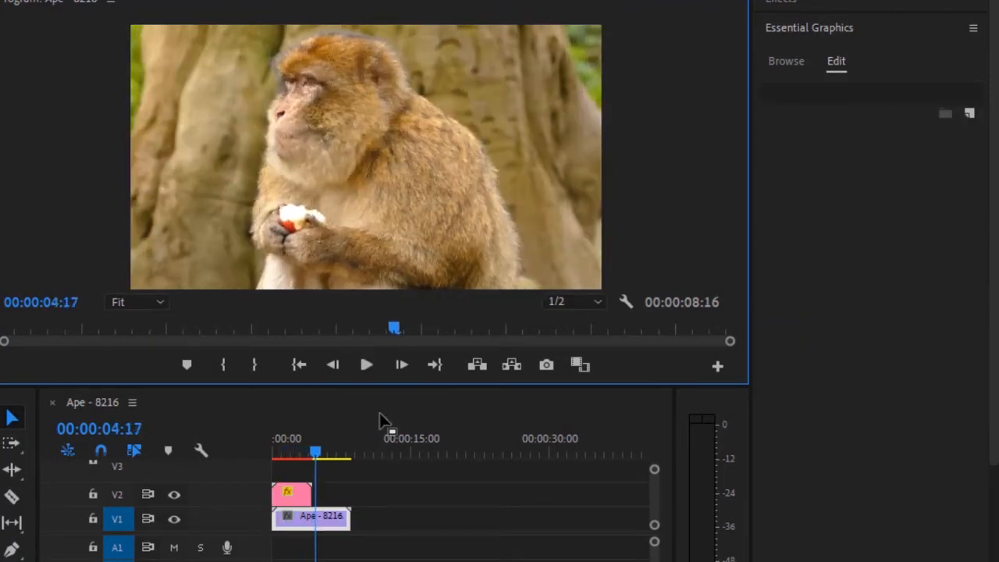
# Replace the title on V2 with the "300 TITLES" template, placed shortly after the video's start, accepting substitution of Montserrat ExtraBold
pyautogui.click(293, 492)
pyautogui.press('Delete')
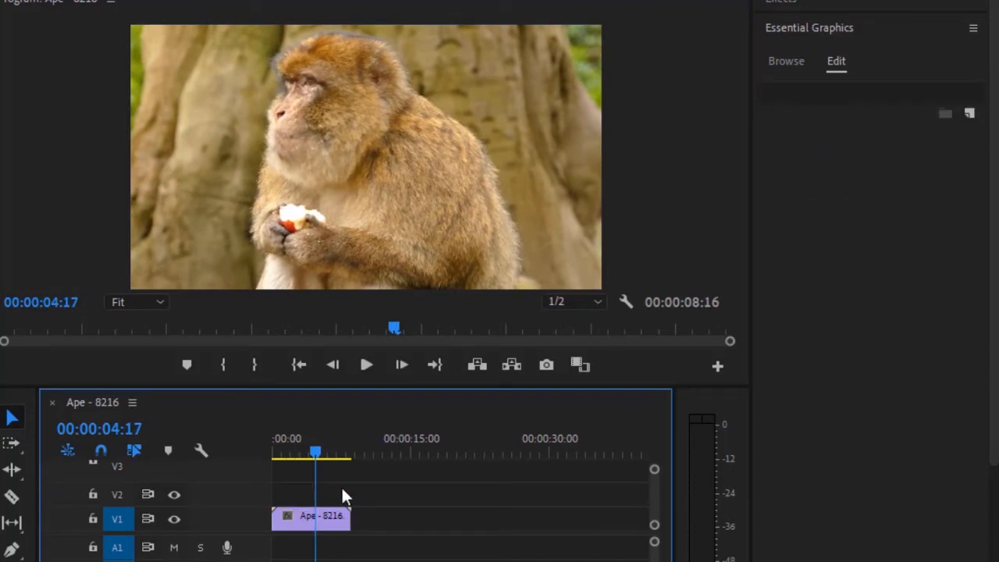
pyautogui.click(783, 61)
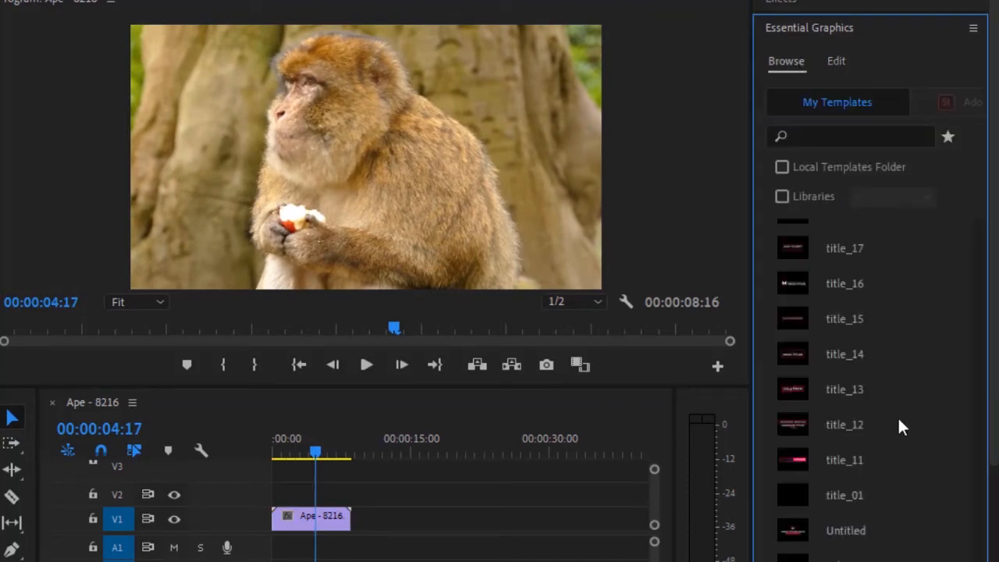
pyautogui.click(857, 460)
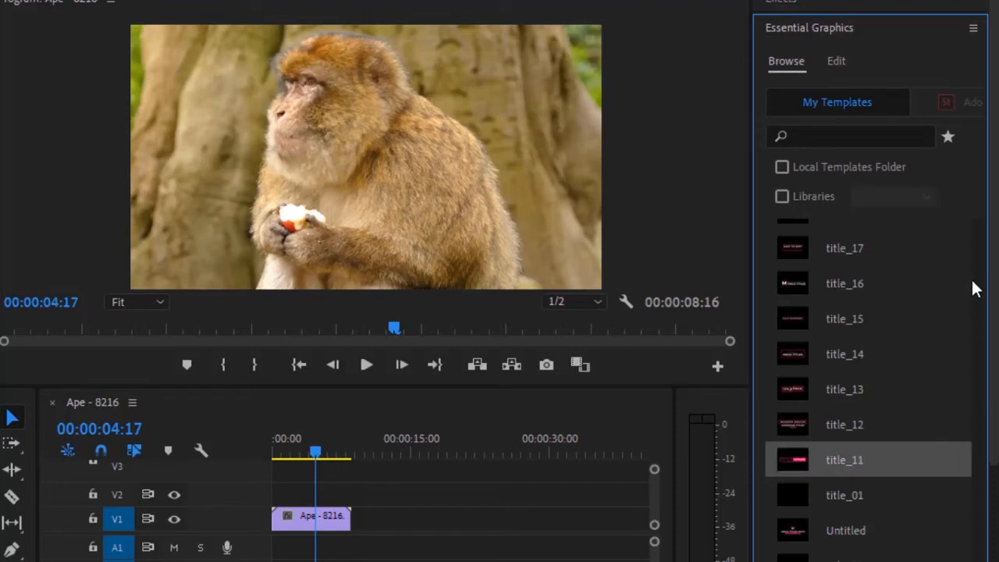
pyautogui.scroll(-3, 880, 444)
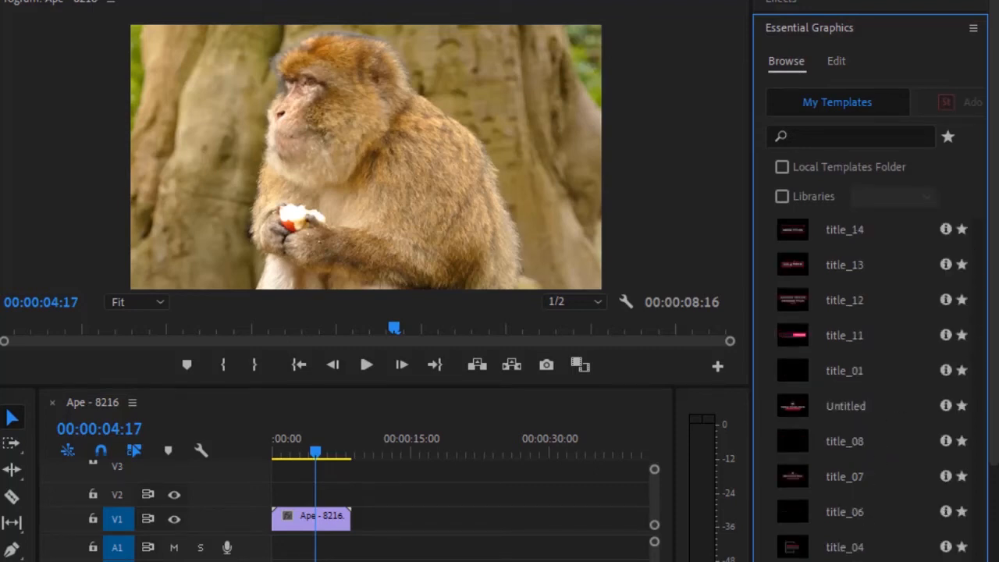
pyautogui.moveTo(793, 335); pyautogui.dragTo(294, 479)
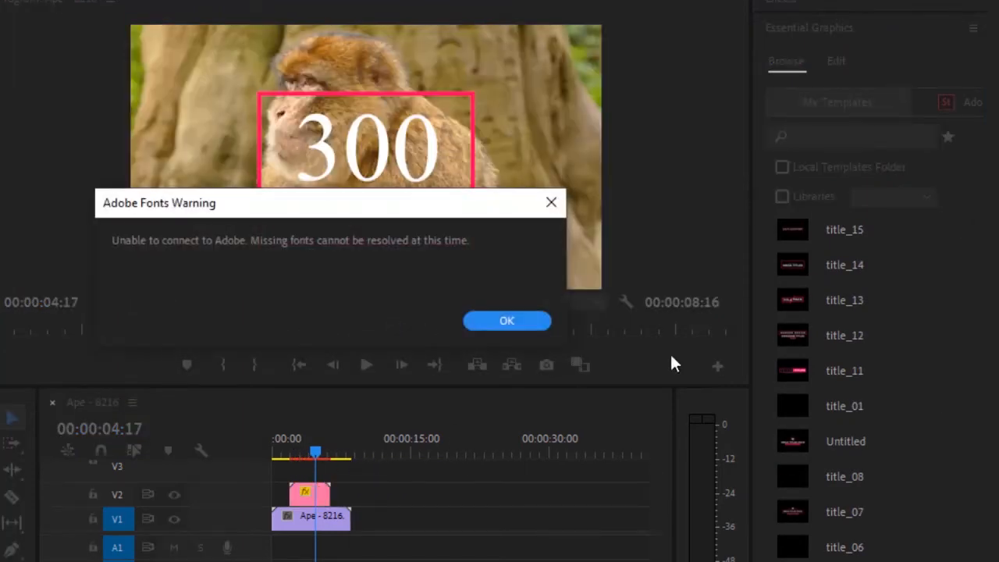
pyautogui.click(480, 324)
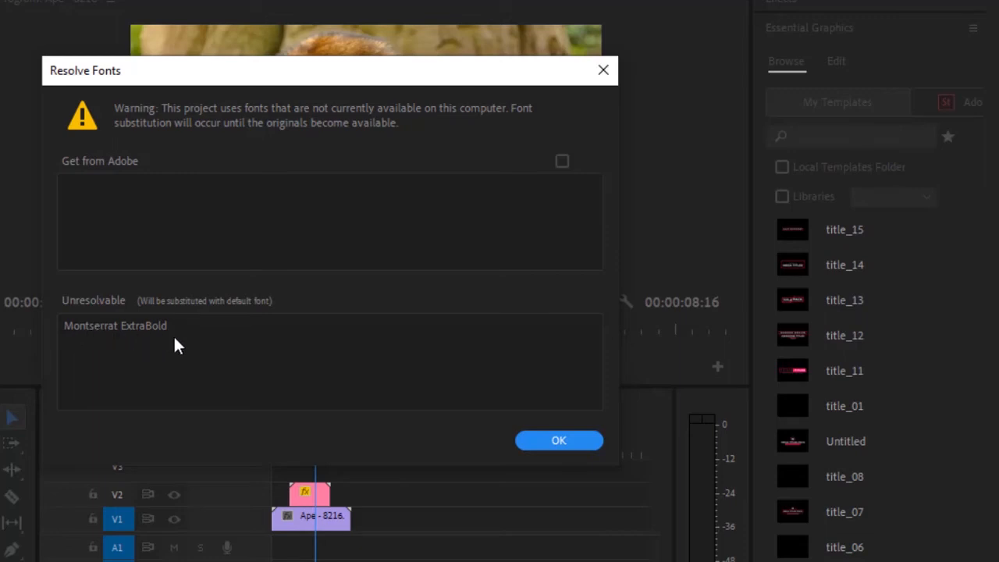
pyautogui.click(136, 339)
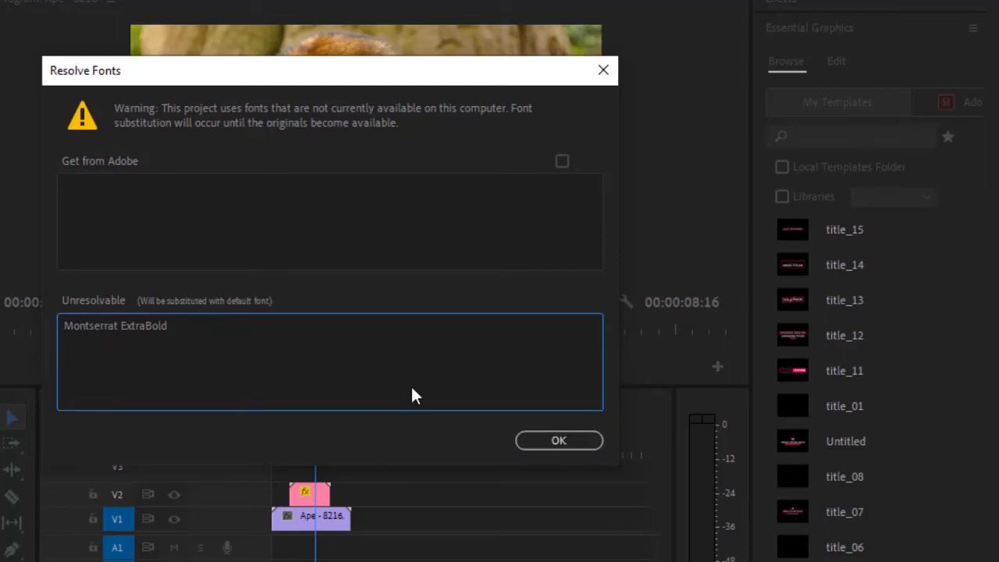
pyautogui.click(563, 443)
# Play the "300 TITLES" title over the video, select its clip and show the template library
pyautogui.moveTo(308, 447); pyautogui.dragTo(280, 447)
pyautogui.press('space')
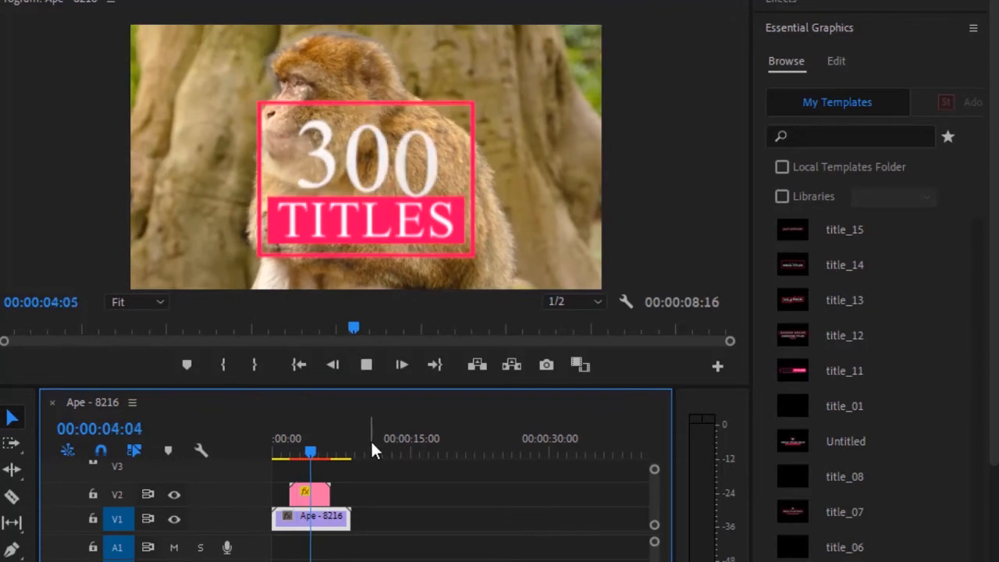
pyautogui.press('space')
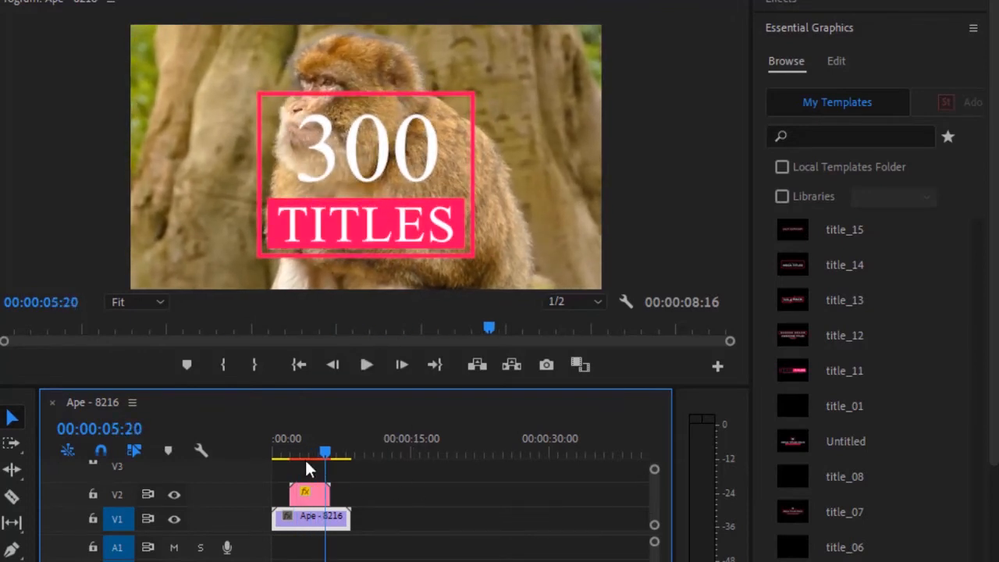
pyautogui.click(308, 486)
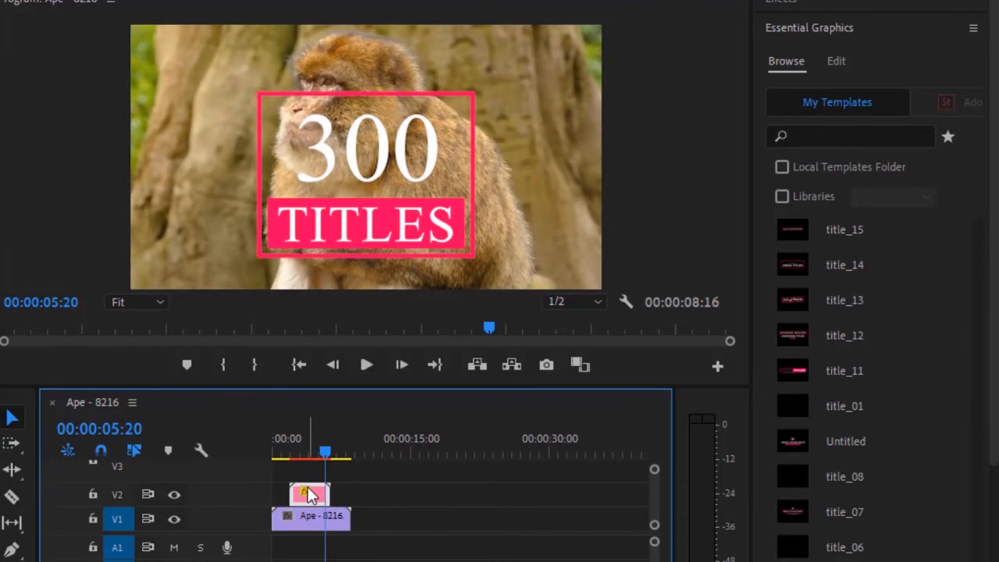
pyautogui.click(787, 61)
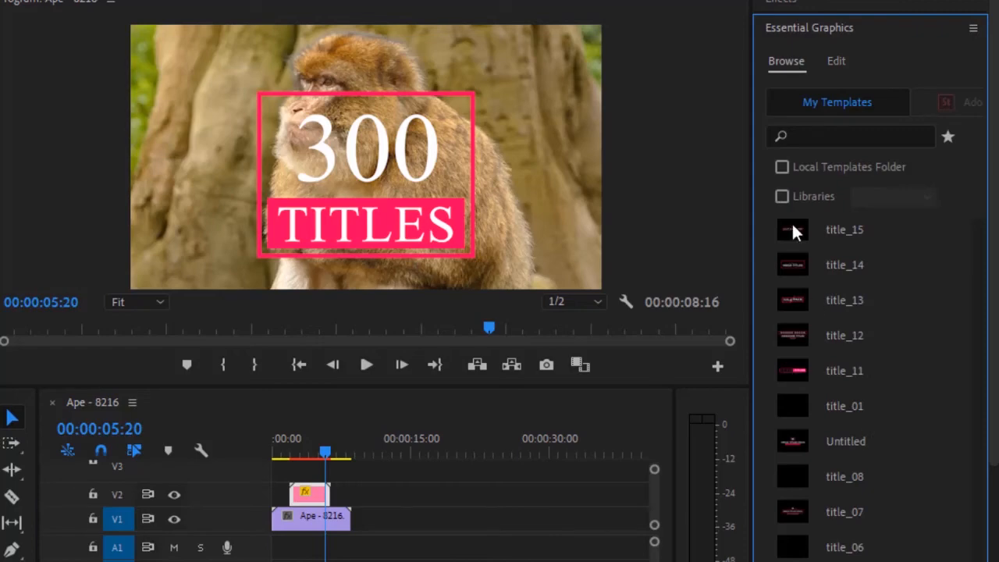
# Select the title clip on V2, try "3000000" as its text_01, and undo that text change
pyautogui.click(306, 493)
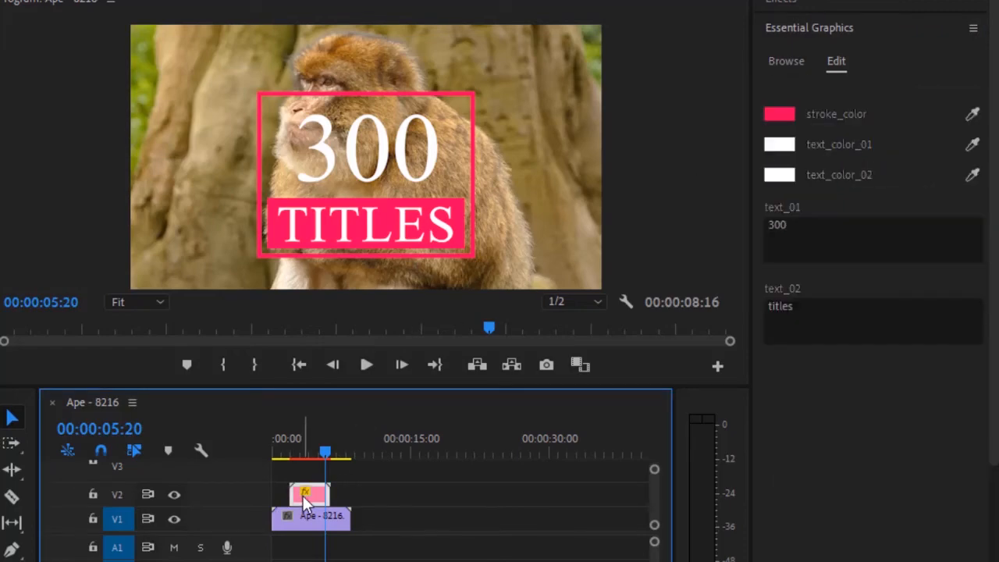
pyautogui.click(810, 238)
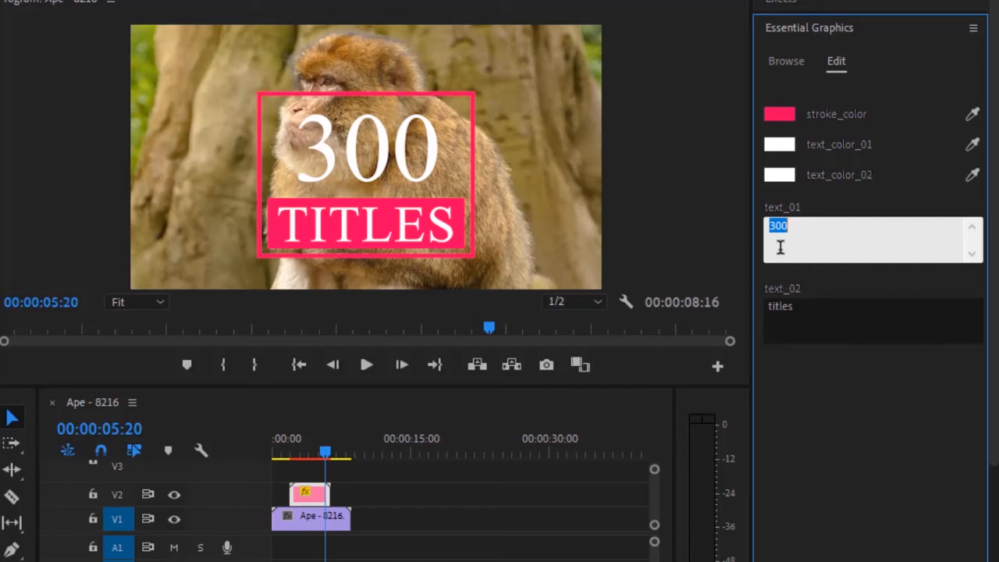
pyautogui.click(822, 241)
pyautogui.press('Return')
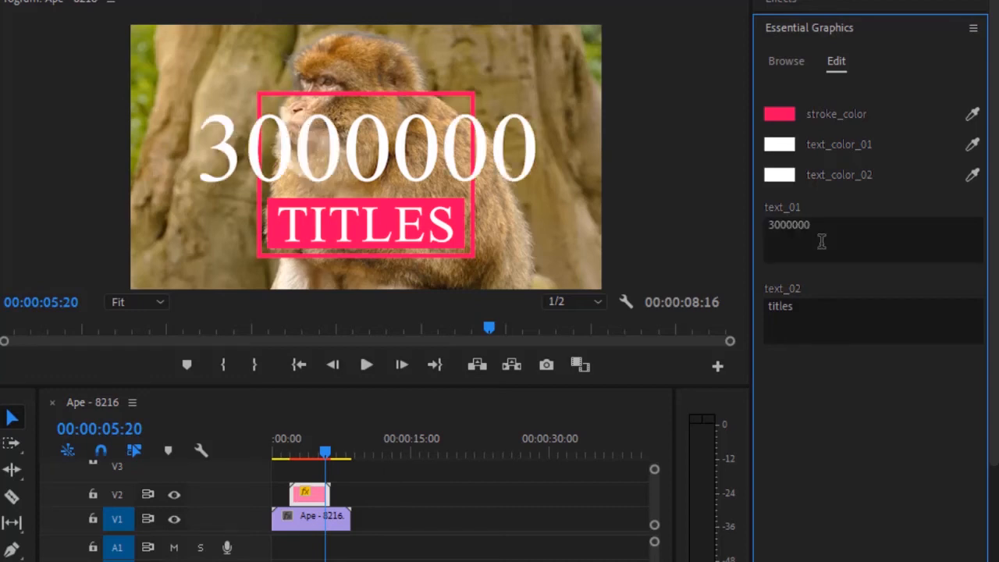
pyautogui.hotkey('ctrl', 'z')
# Set the selected title's text_01 to "Hello"
pyautogui.click(811, 225)
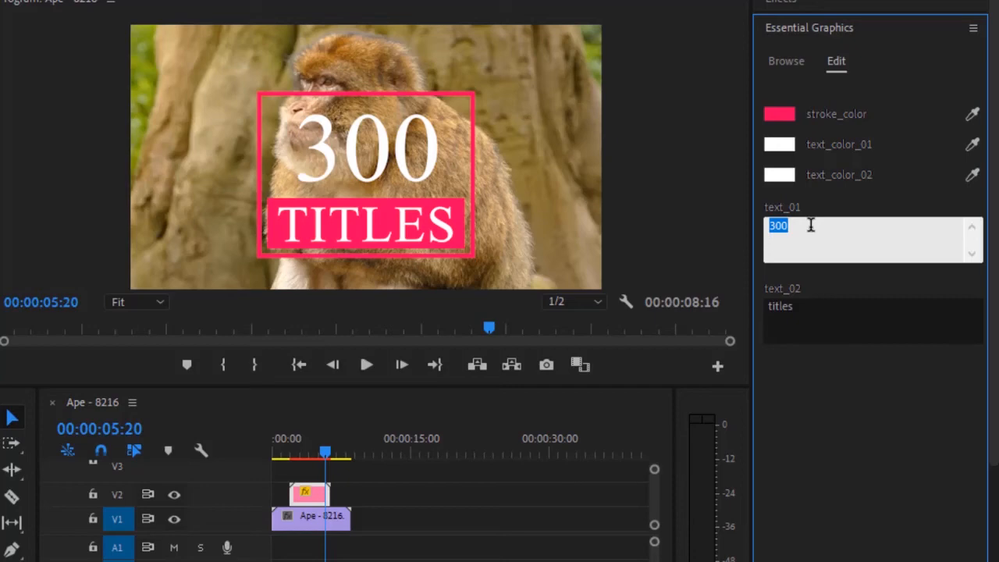
pyautogui.write('Hello')
pyautogui.press('Return')
# Replace the title's text_01 with "100"
pyautogui.click(819, 227)
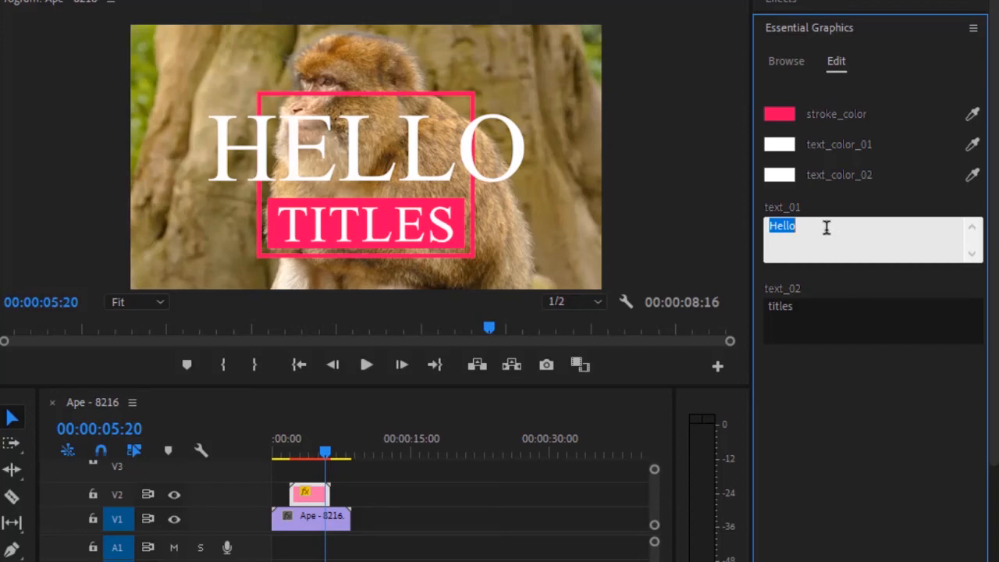
pyautogui.press('BackSpace')
pyautogui.write('100')
pyautogui.press('Return')
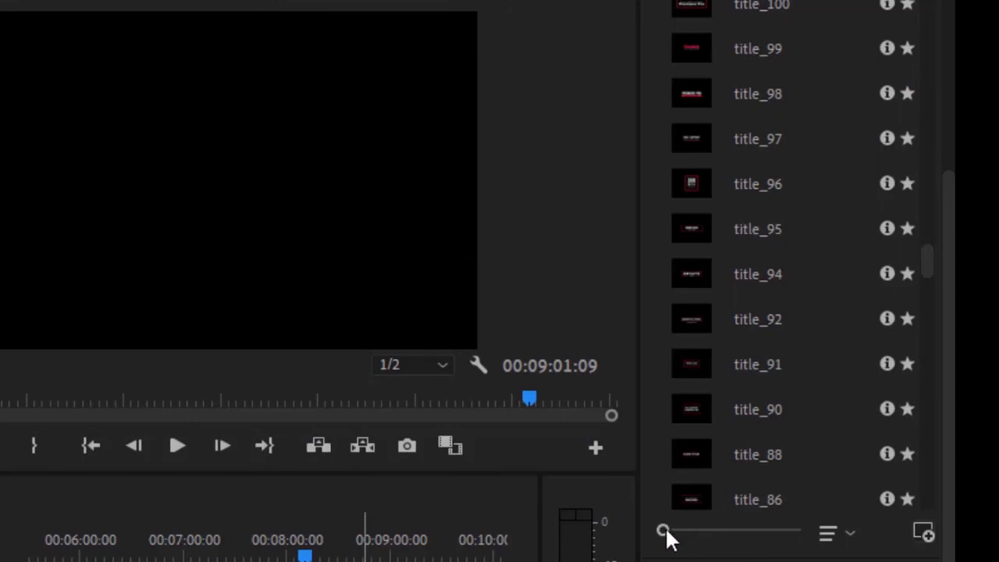
# Slightly enlarge the template thumbnails and look through the title designs from the end of the library upward
pyautogui.moveTo(663, 529)
pyautogui.mouseDown()
pyautogui.moveTo(683, 529)
pyautogui.moveTo(673, 527)
pyautogui.mouseUp()
pyautogui.moveTo(928, 113); pyautogui.dragTo(939, 555)
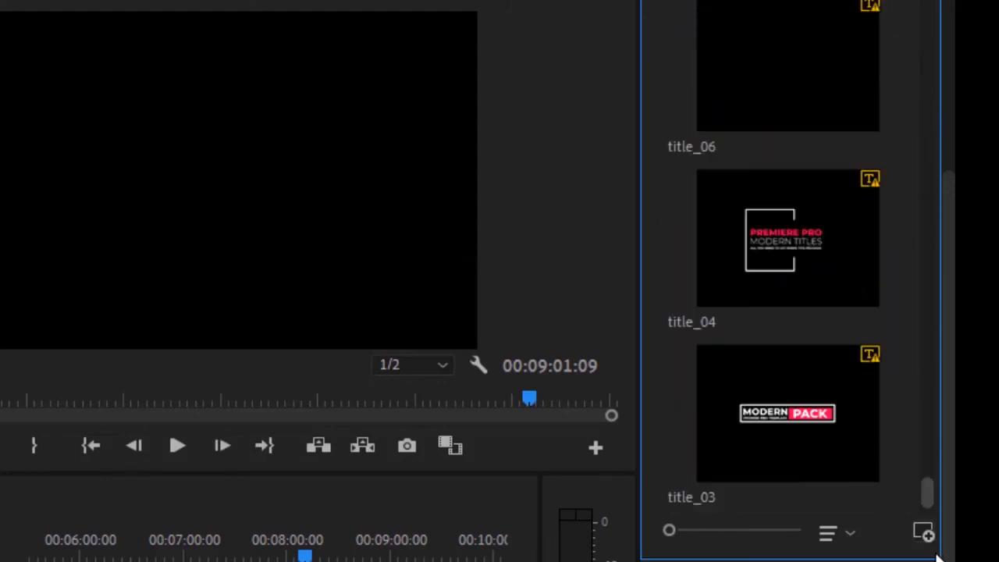
pyautogui.scroll(15, 790, 411)
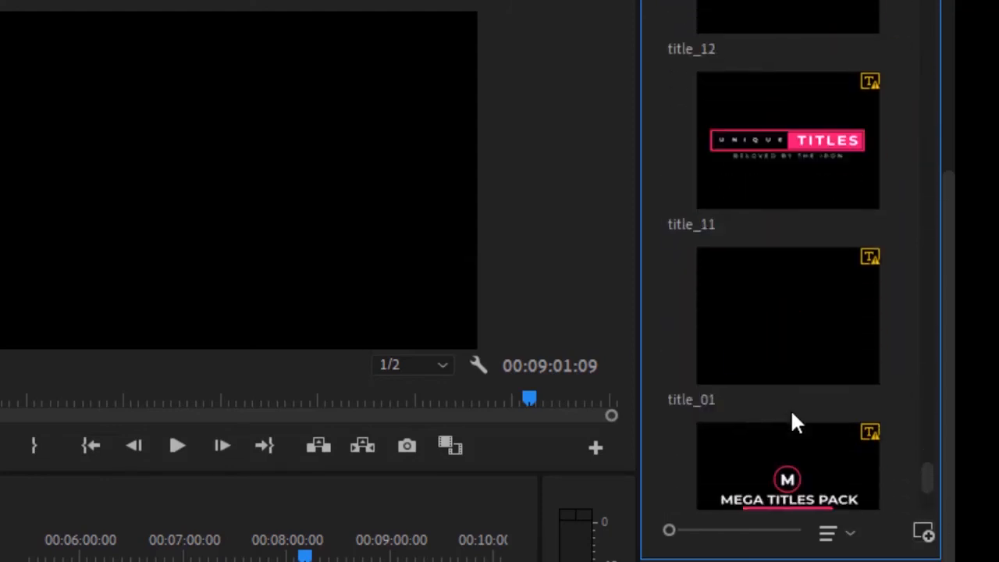
pyautogui.scroll(12, 792, 416)
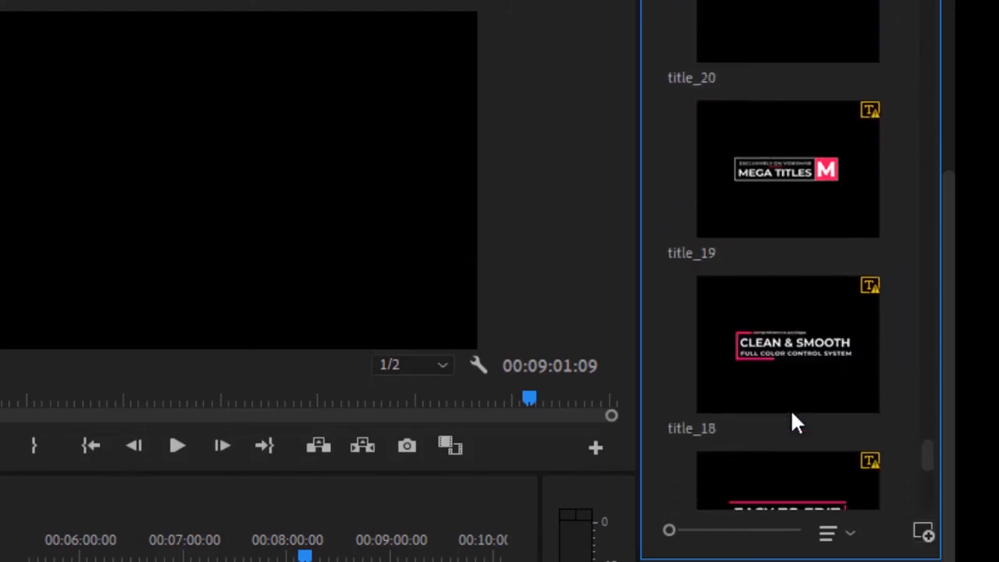
pyautogui.scroll(15, 792, 422)
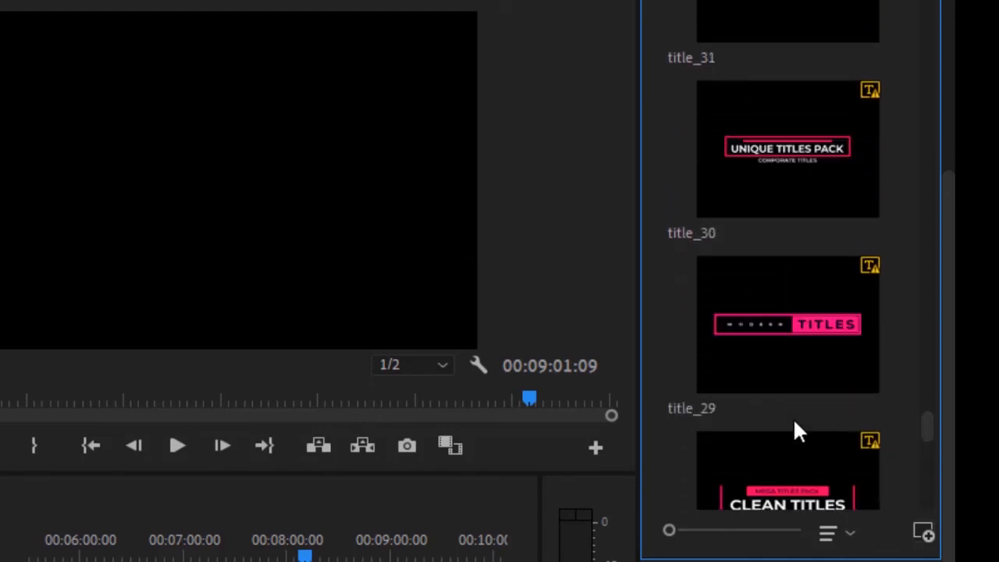
pyautogui.scroll(14, 793, 425)
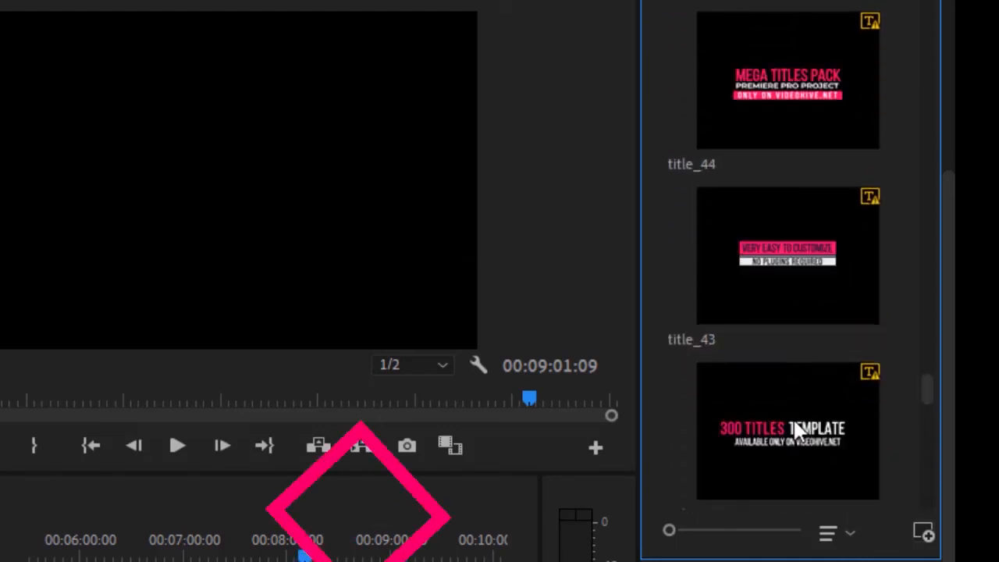
pyautogui.scroll(18, 794, 425)
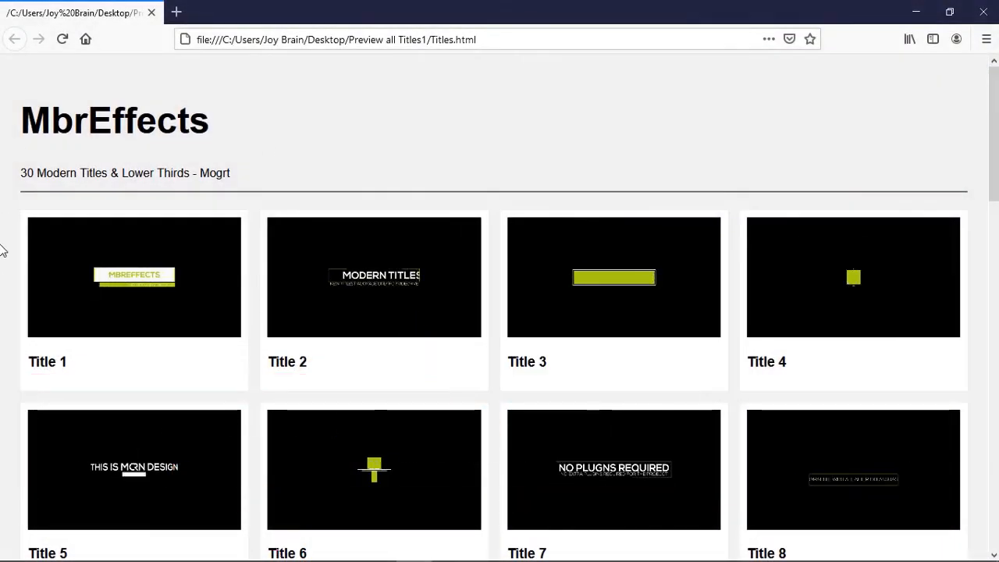
# Examine the title previews on the "30 Modern Titles & Lower Thirds - Mogrt" page in the browser, through Title 30
pyautogui.scroll(-2, 3, 355)
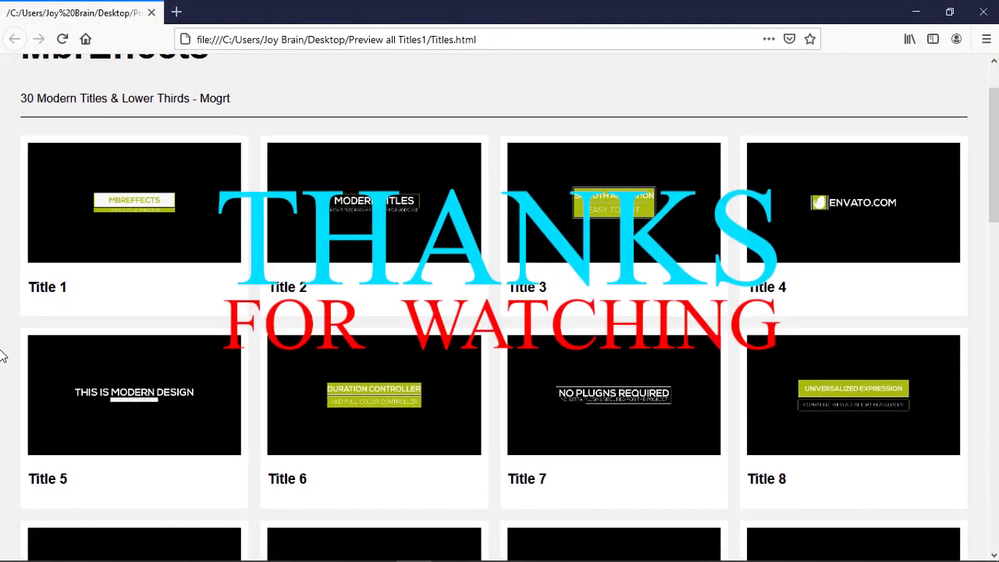
pyautogui.scroll(-2, 3, 355)
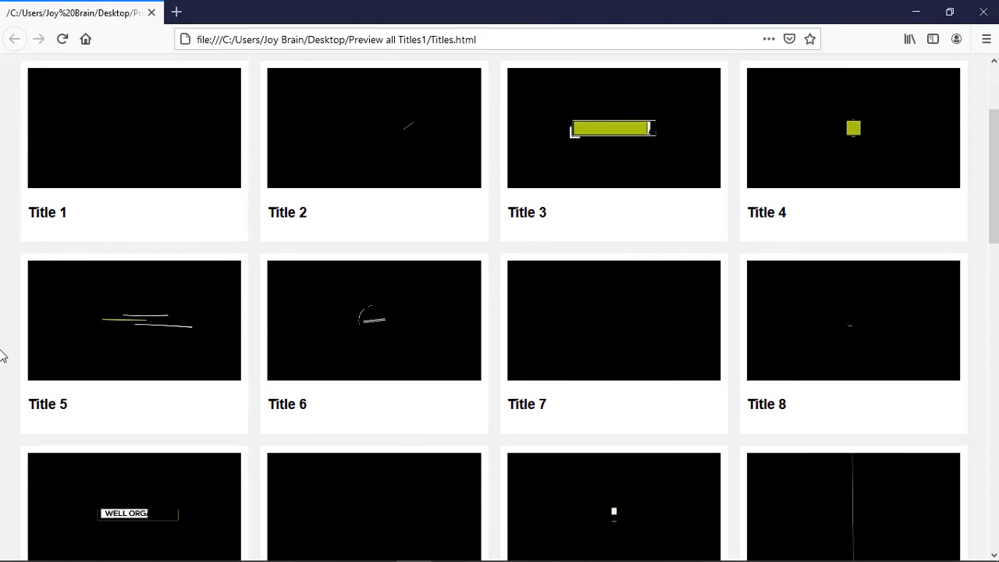
pyautogui.scroll(-4, 3, 355)
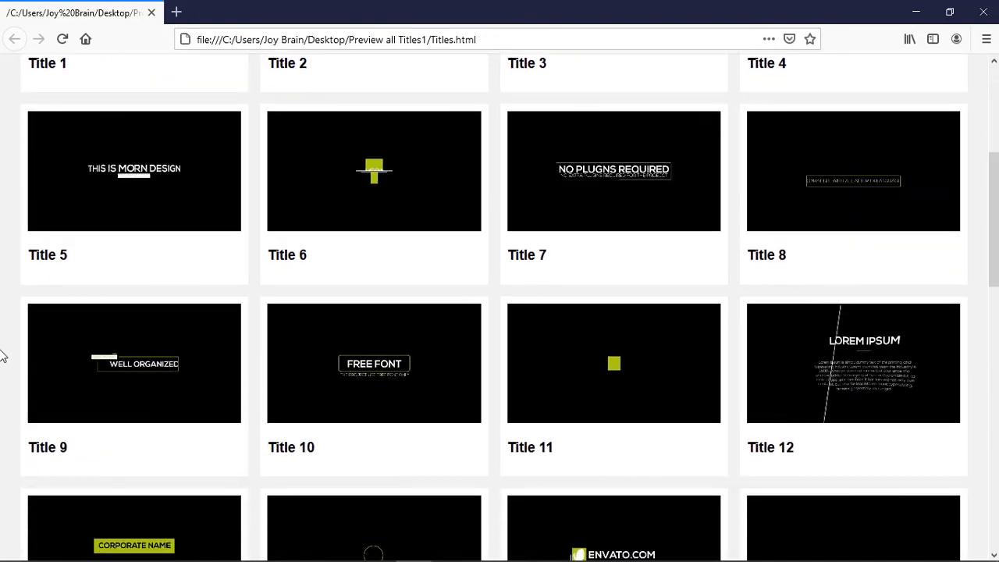
pyautogui.scroll(-2, 3, 356)
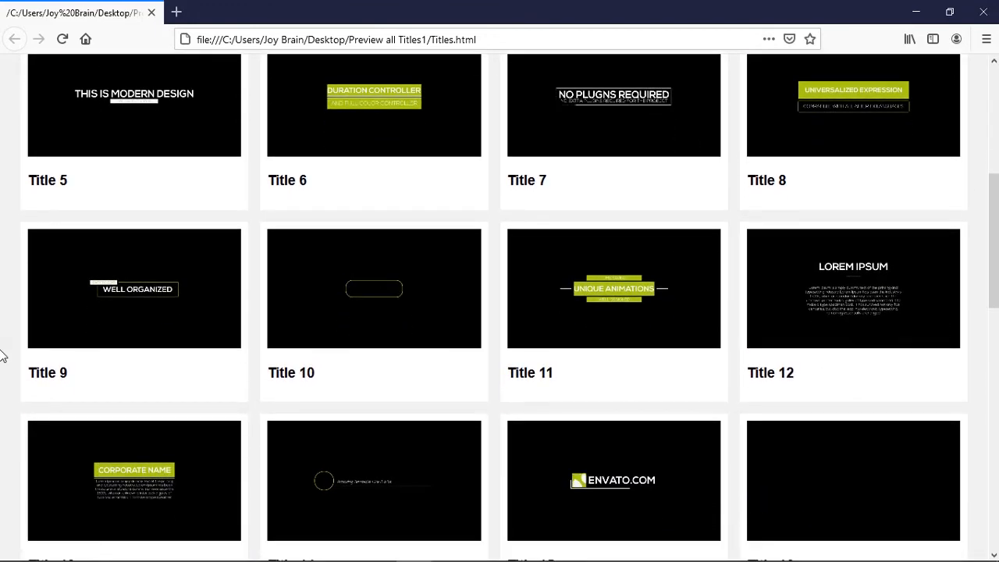
pyautogui.scroll(-6, 3, 356)
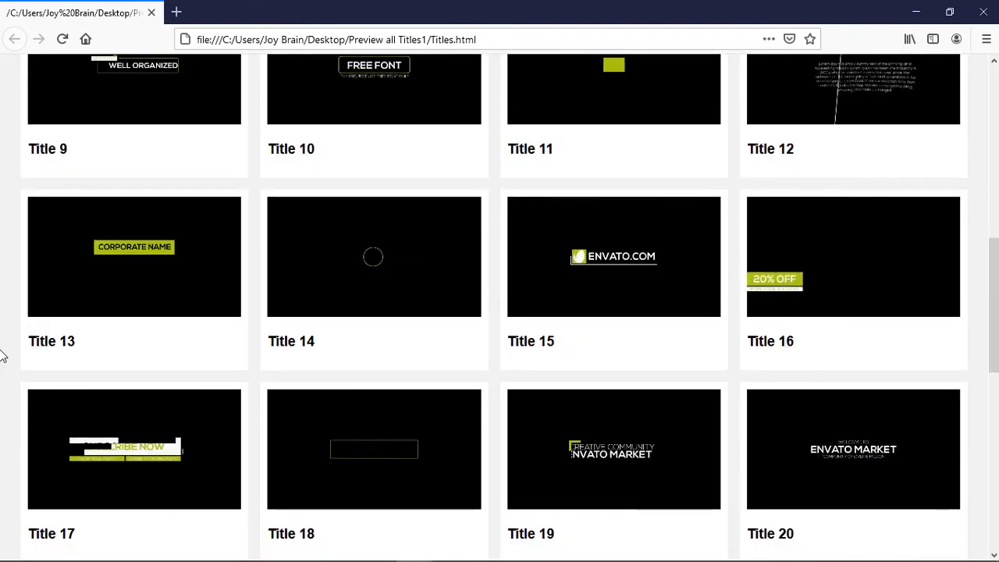
pyautogui.scroll(-6, 3, 355)
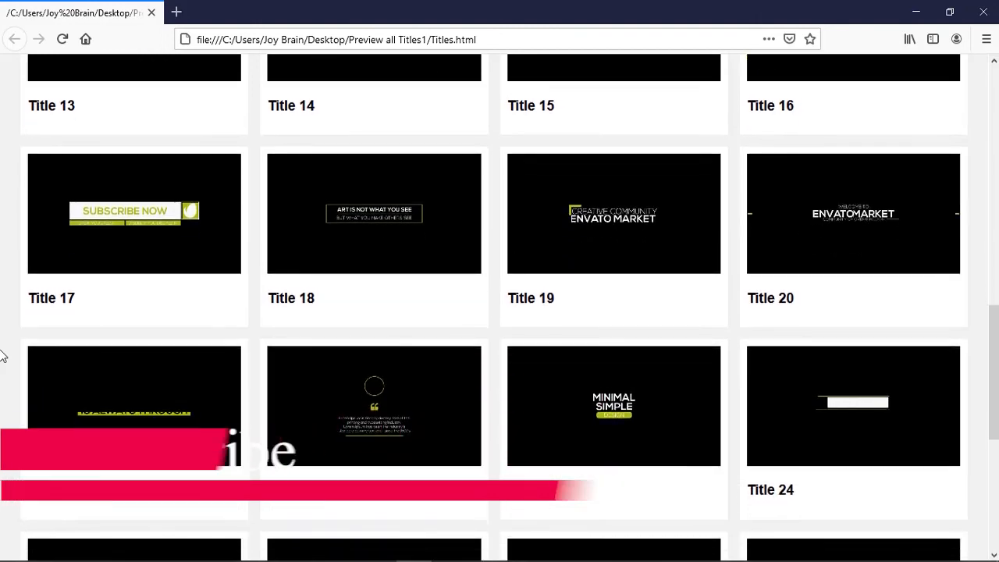
pyautogui.scroll(-4, 3, 356)
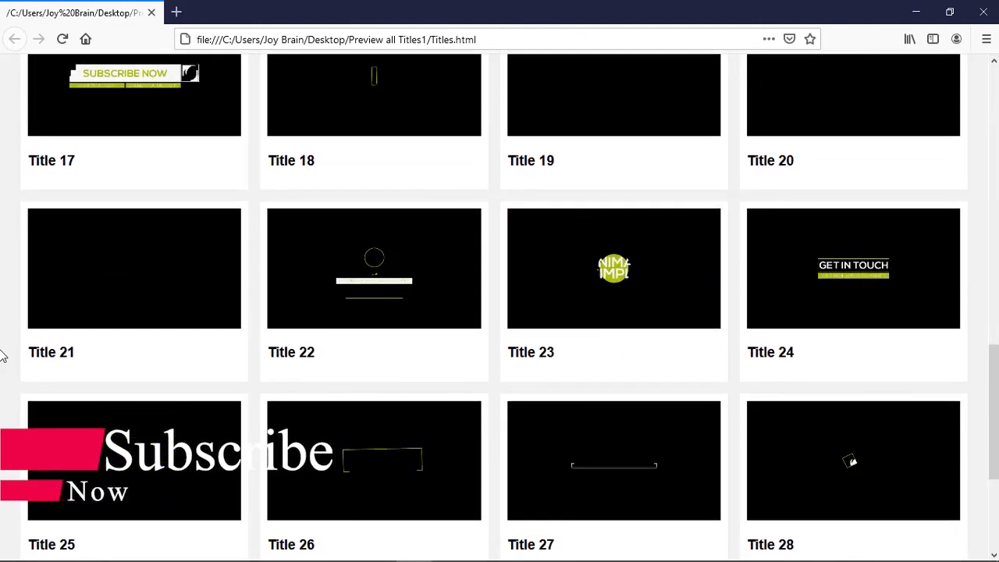
pyautogui.scroll(-4, 3, 356)
pyautogui.scroll(-2, 4, 355)
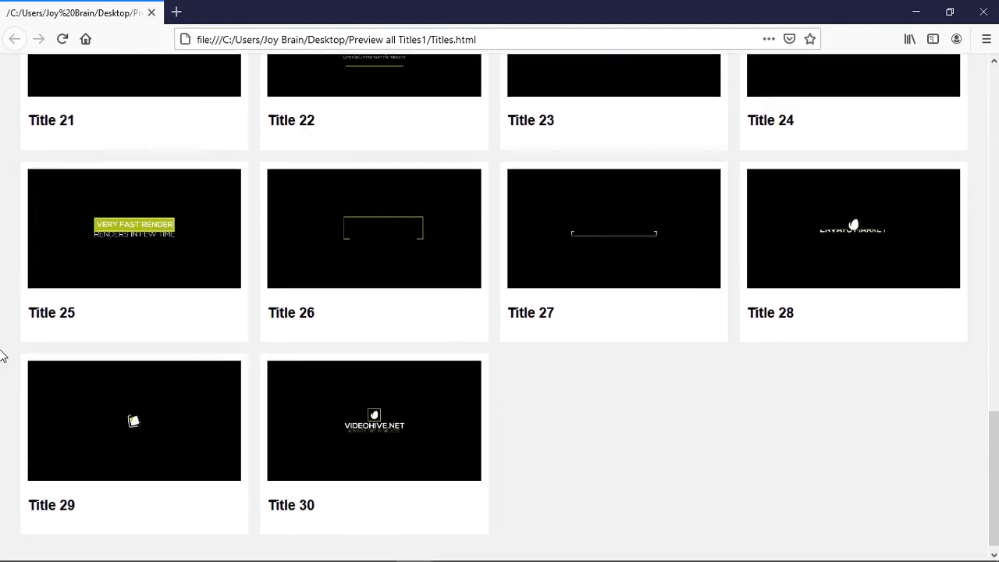